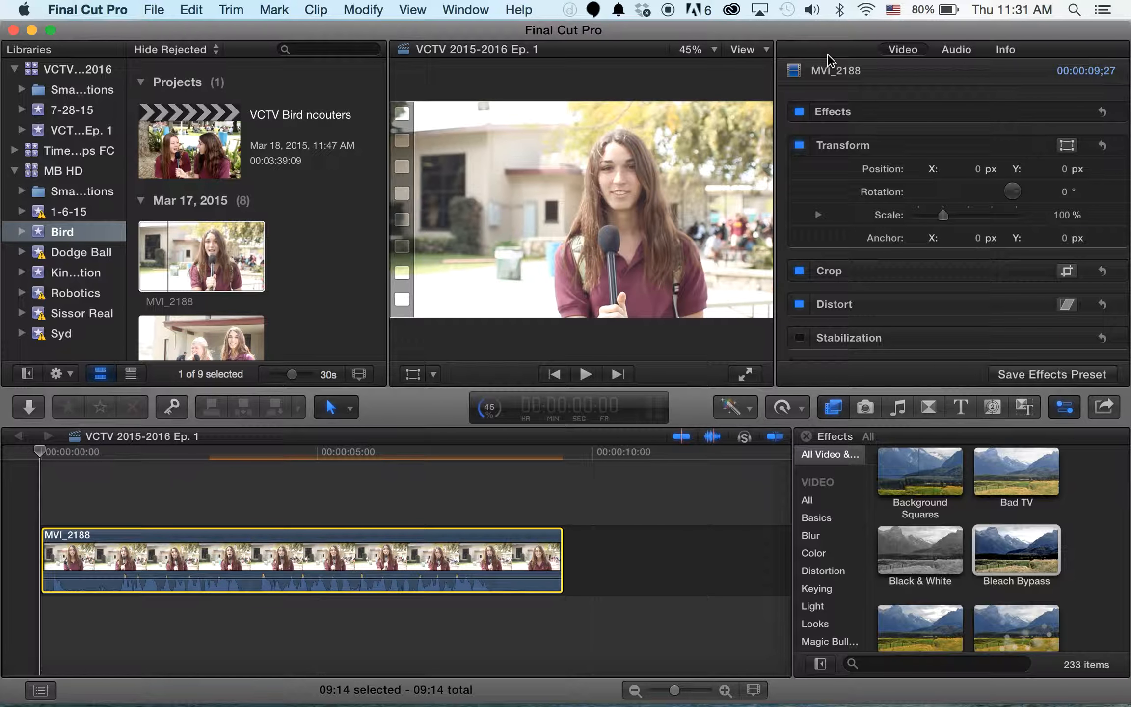
# - Apply the Black & White effect to the clip MVI_2188 and preview it at 5:16
pyautogui.scroll(-1, 920, 545)
pyautogui.doubleClick(920, 530)
pyautogui.click(346, 558)
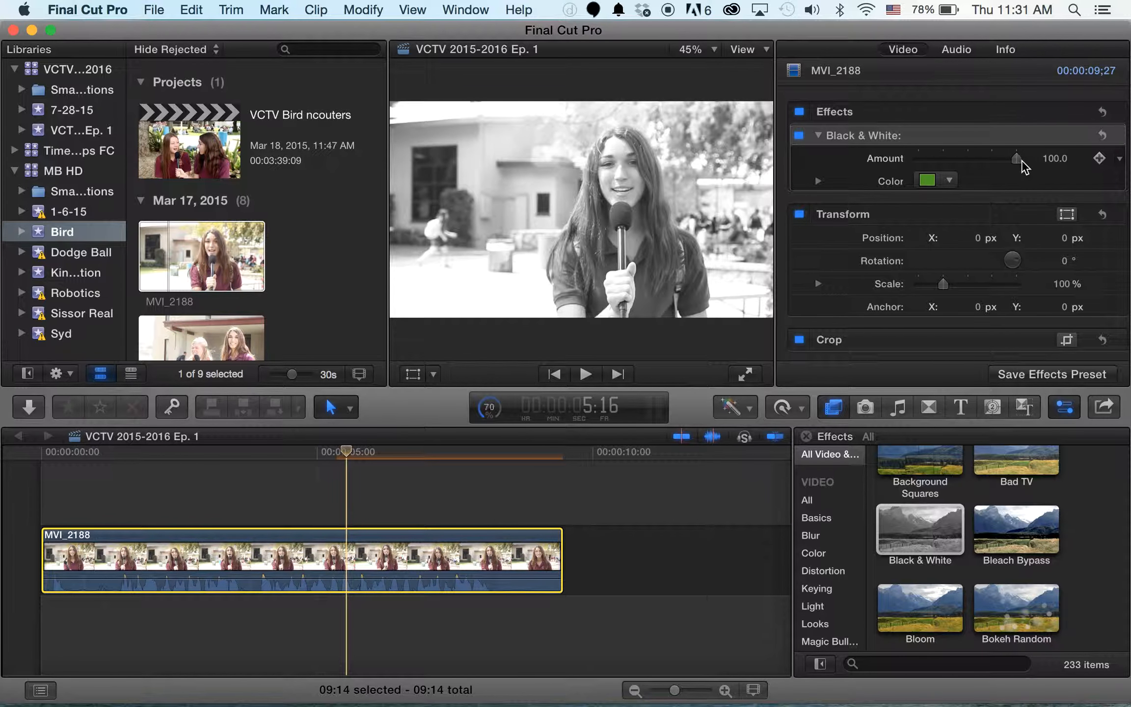
# - Try the Black & White effect's amount control, and delete the effect from the clip
pyautogui.moveTo(1019, 161); pyautogui.dragTo(1067, 153)
pyautogui.click(955, 135)
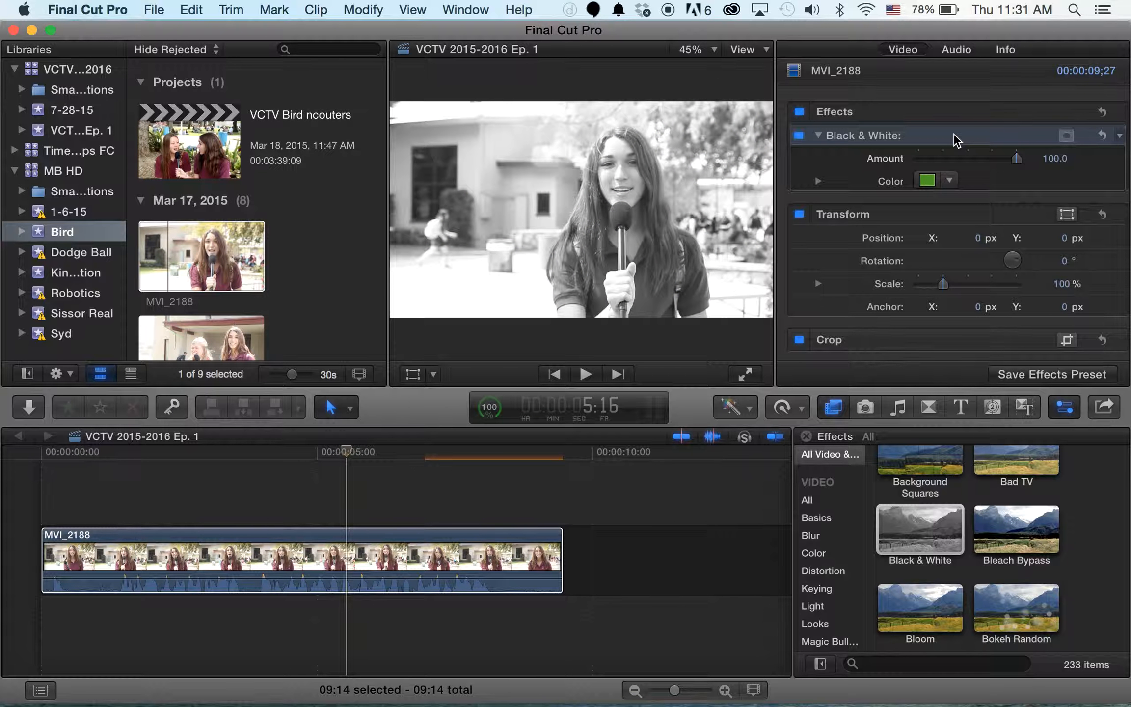
pyautogui.press('Delete')
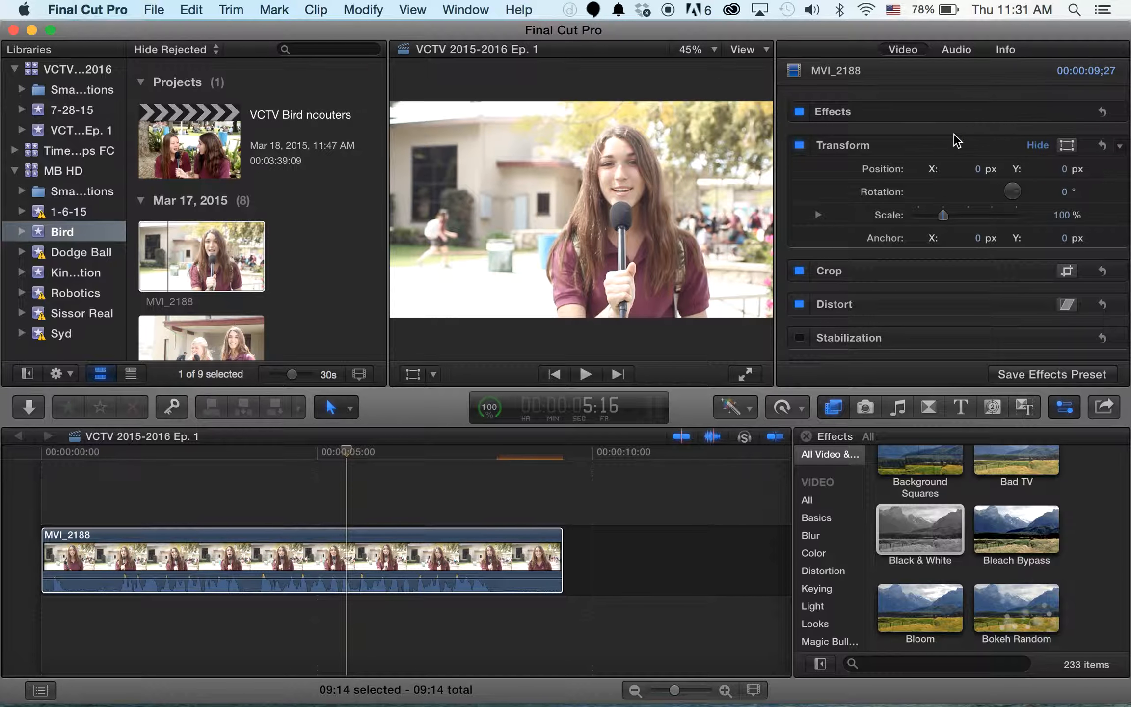
# - Apply the Black & White effect to the clip again, and toggle that effect off and back on
pyautogui.click(935, 523)
pyautogui.moveTo(935, 522); pyautogui.dragTo(492, 529)
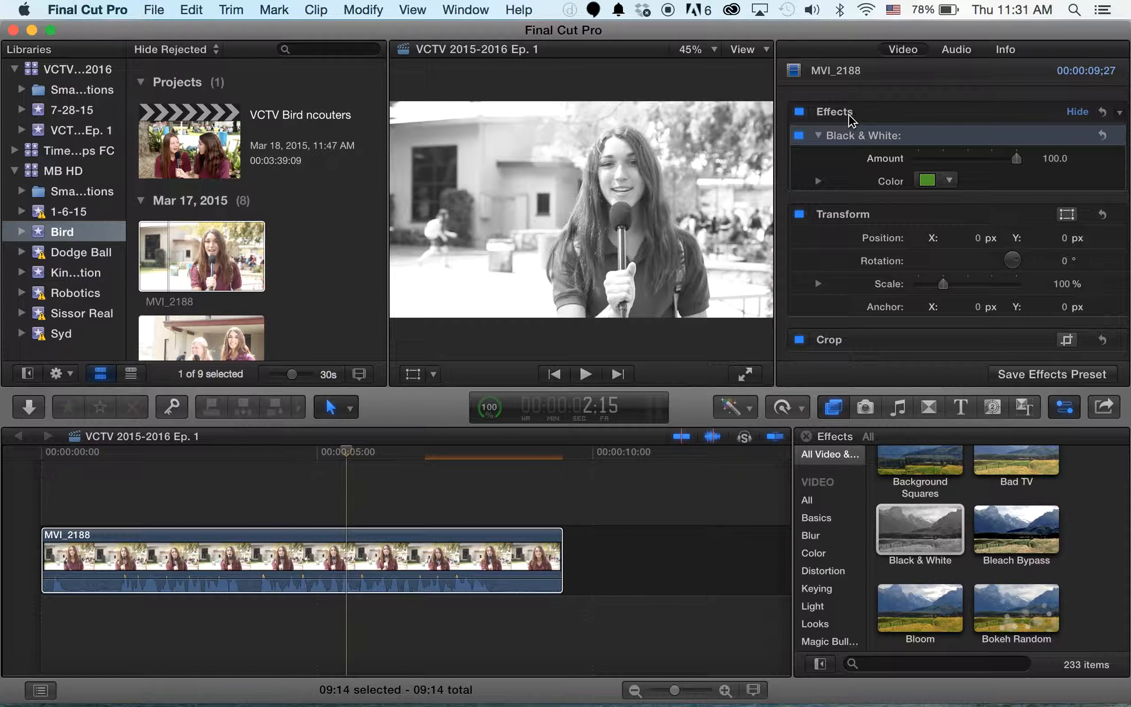
pyautogui.click(799, 135)
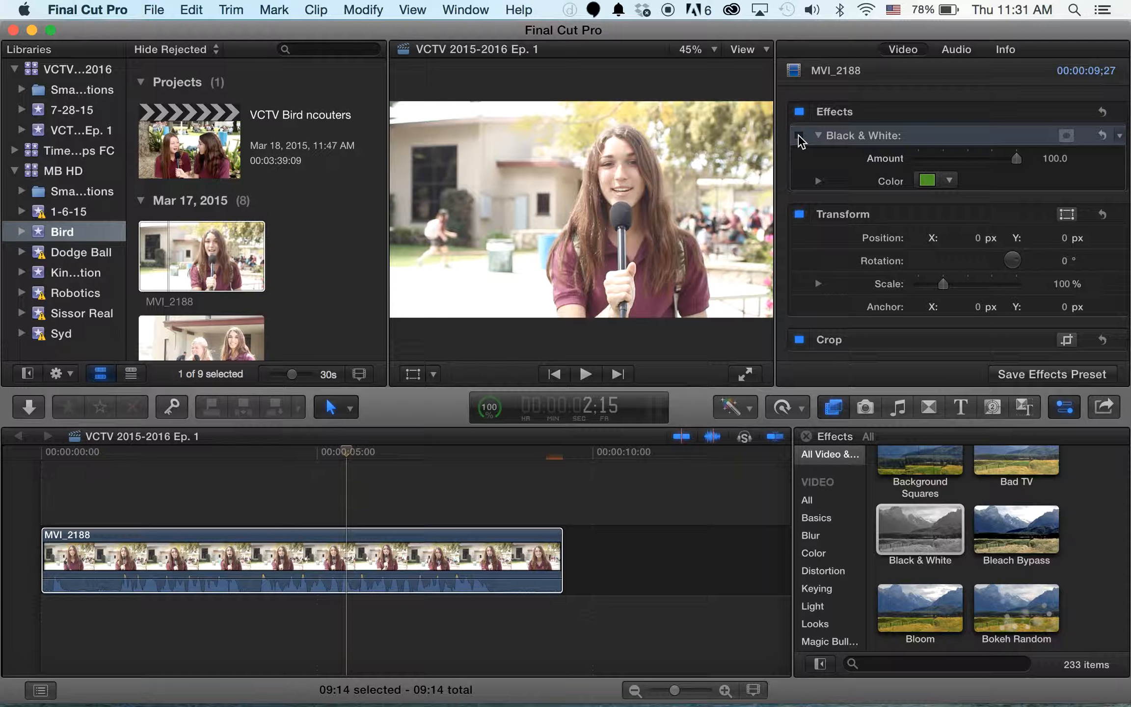
pyautogui.click(799, 136)
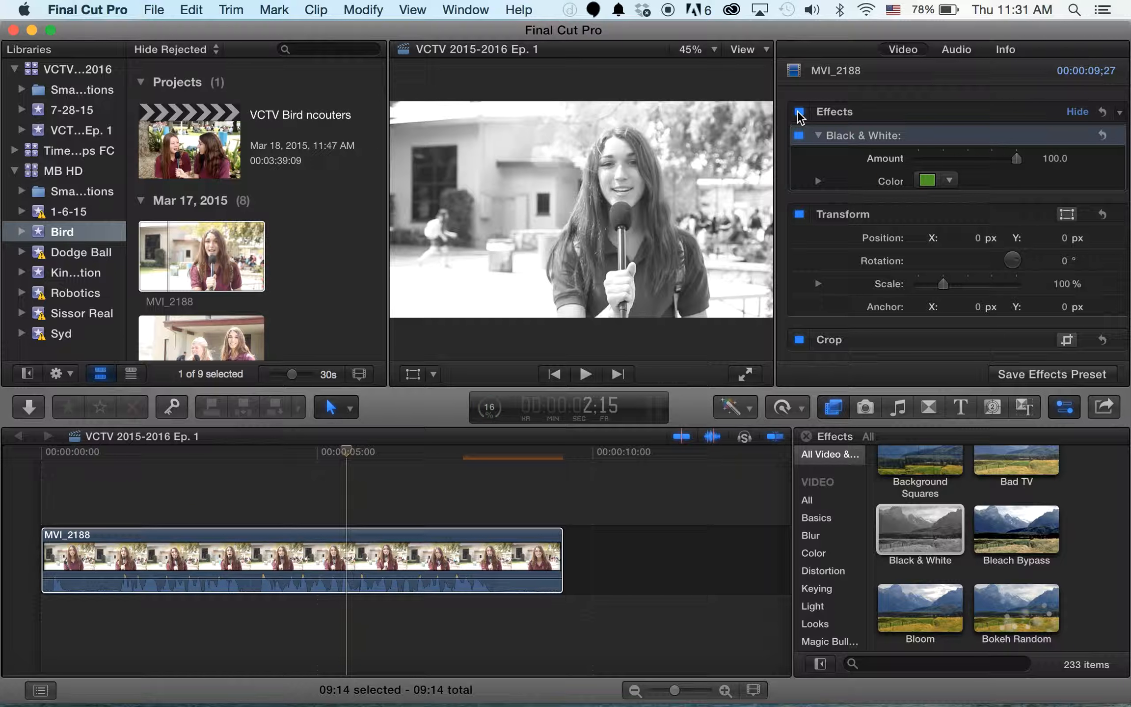
# - Add the Bokeh Random effect to the clip, and toggle all of its effects off and back on
pyautogui.moveTo(1022, 591); pyautogui.dragTo(484, 555)
pyautogui.click(799, 112)
pyautogui.click(801, 113)
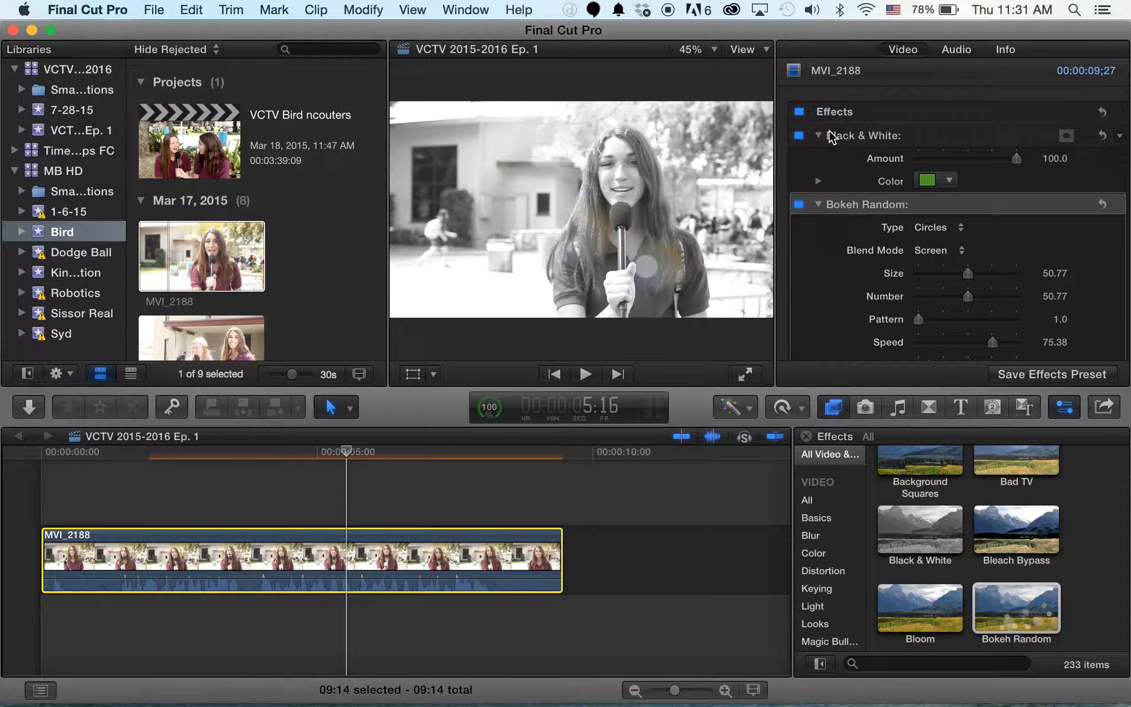
# - Delete both the Black & White and Bokeh Random effects from the clip
pyautogui.click(831, 137)
pyautogui.press('Delete')
pyautogui.click(832, 138)
pyautogui.press('Delete')
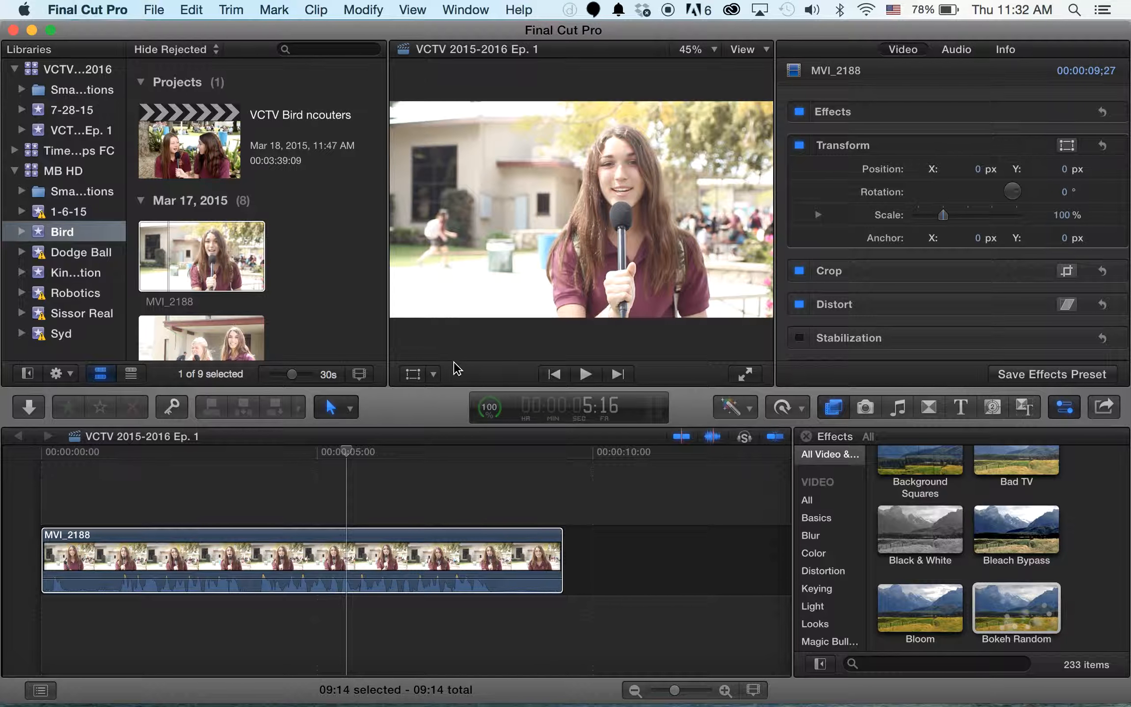
# - Activate the onscreen Transform controls for the clip in the viewer
pyautogui.click(413, 375)
pyautogui.click(433, 375)
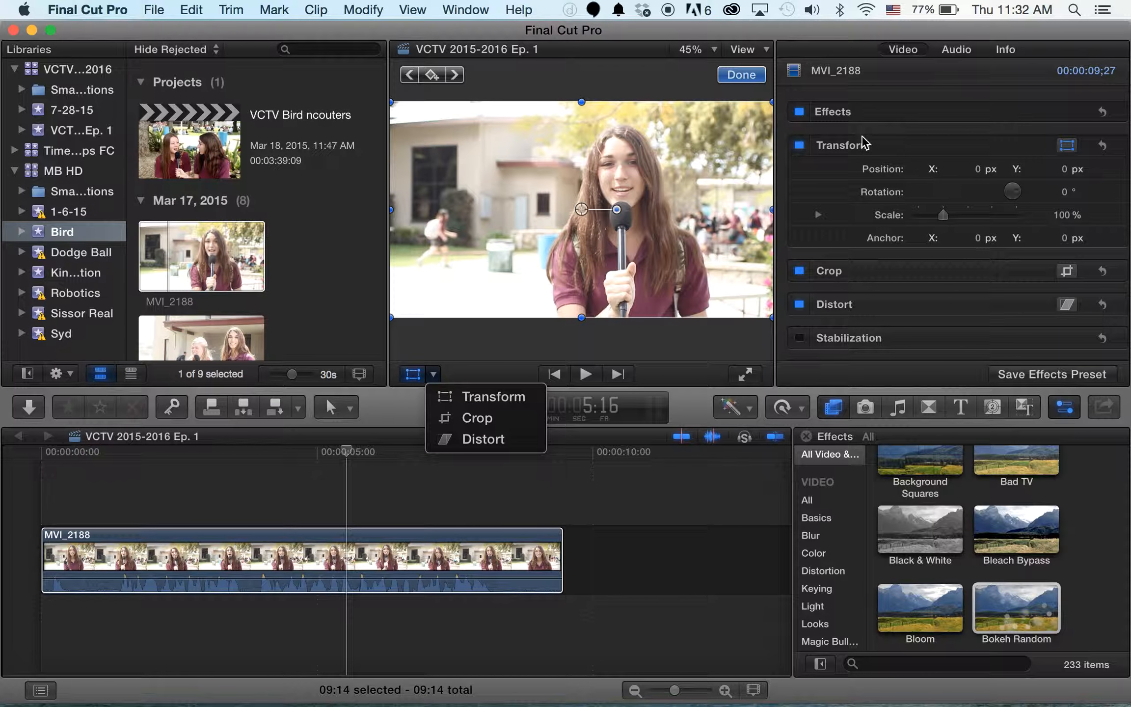
pyautogui.click(493, 397)
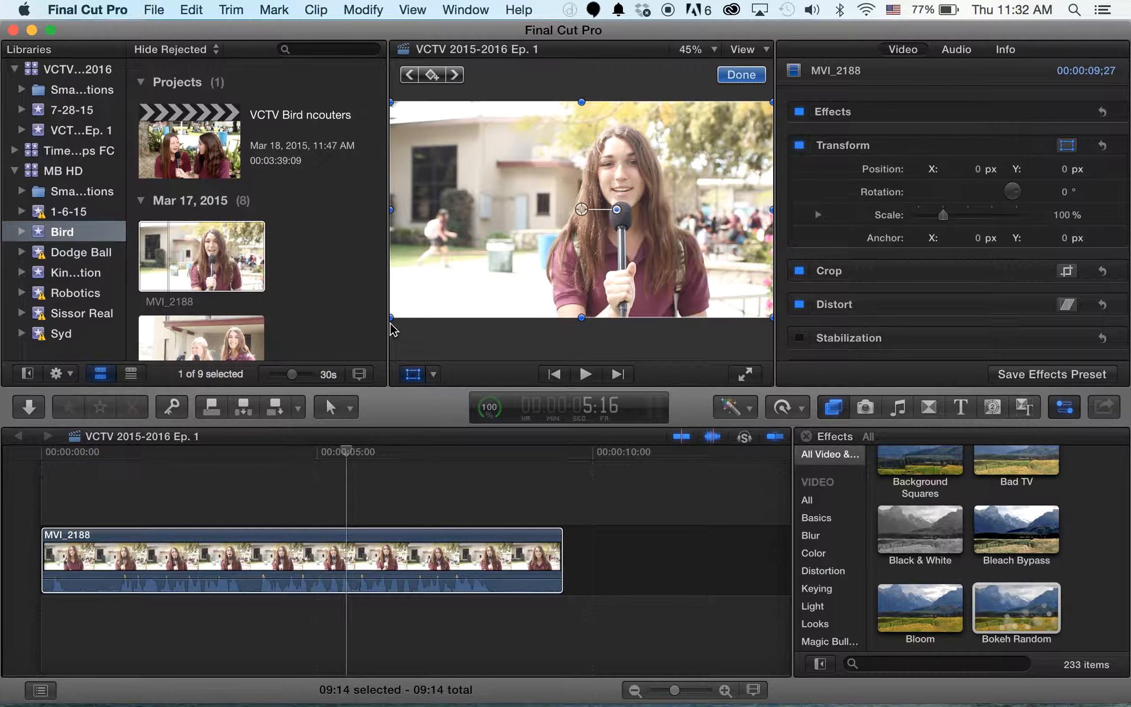
# - Scale the clip up to about 173% and reposition the enlarged image around the reporter's face
pyautogui.moveTo(391, 318); pyautogui.dragTo(278, 394)
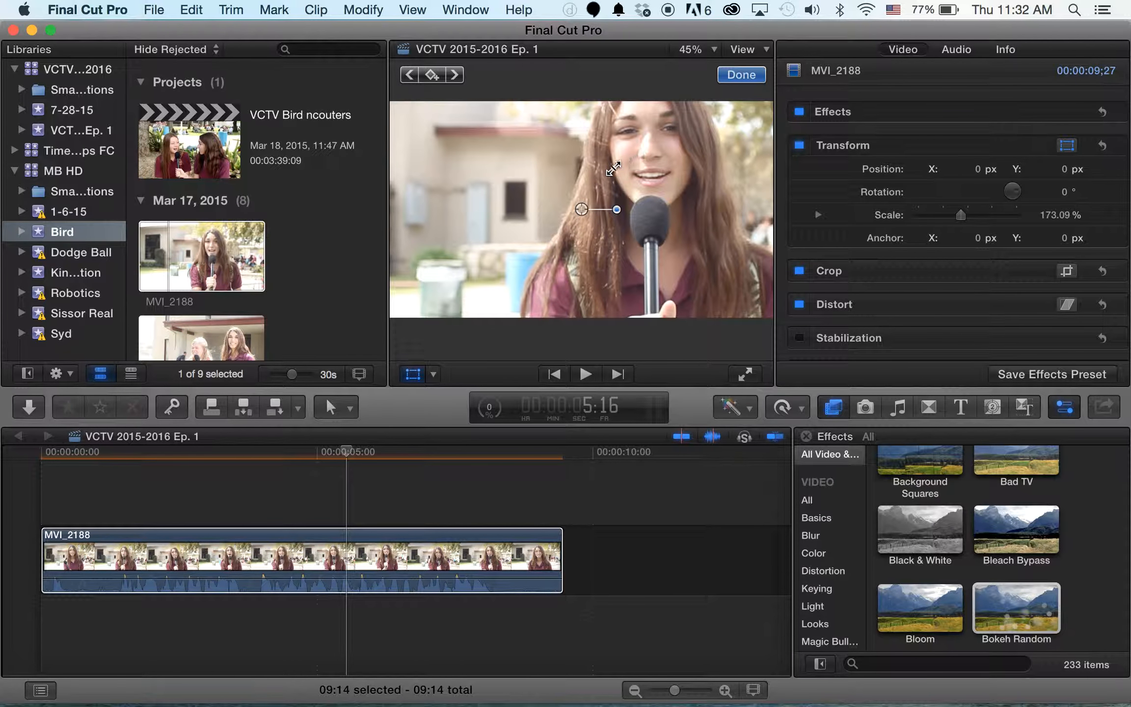
pyautogui.moveTo(580, 211); pyautogui.dragTo(461, 297)
pyautogui.rightClick(603, 196)
pyautogui.click(596, 177)
pyautogui.moveTo(571, 175); pyautogui.dragTo(615, 147)
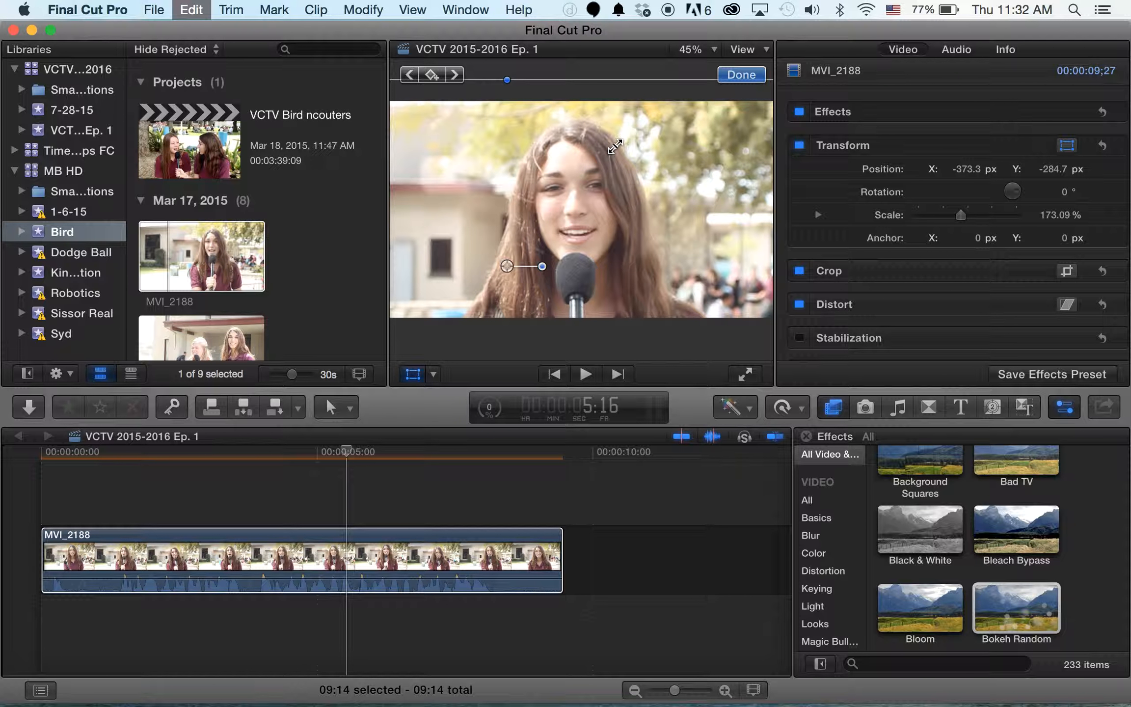
# - Undo all of the clip's repositioning and scaling changes
pyautogui.press('super+z')
pyautogui.press('super+z')
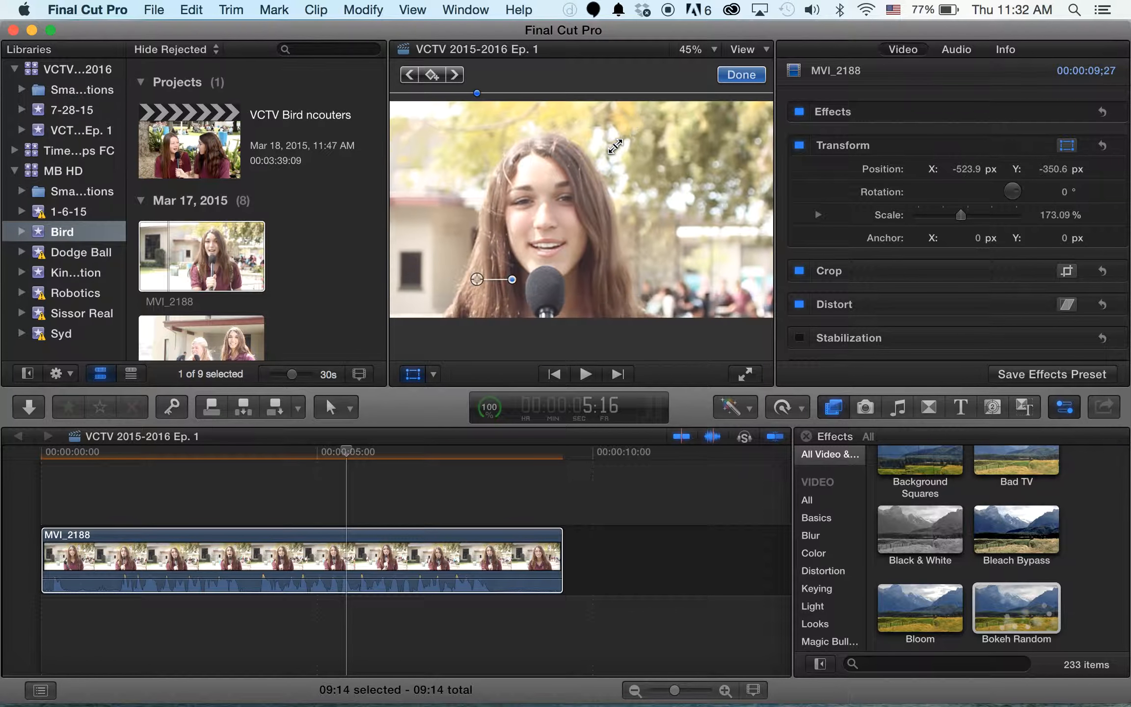
pyautogui.press('super+z')
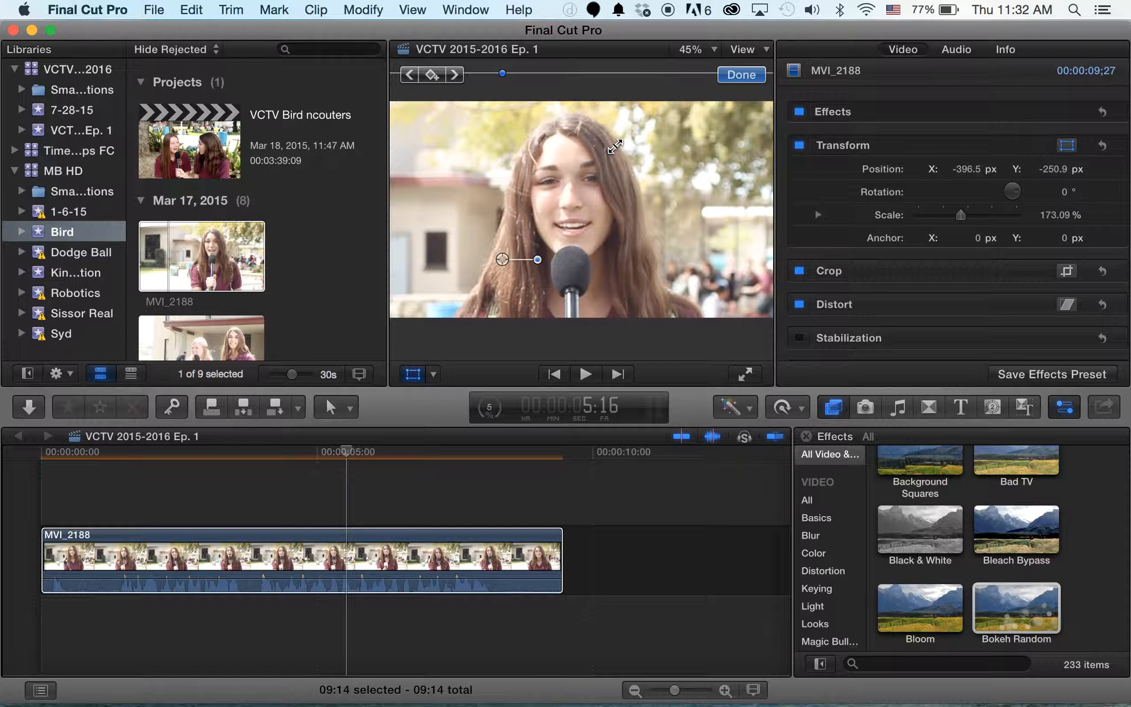
pyautogui.press('super+z')
pyautogui.press('super+z')
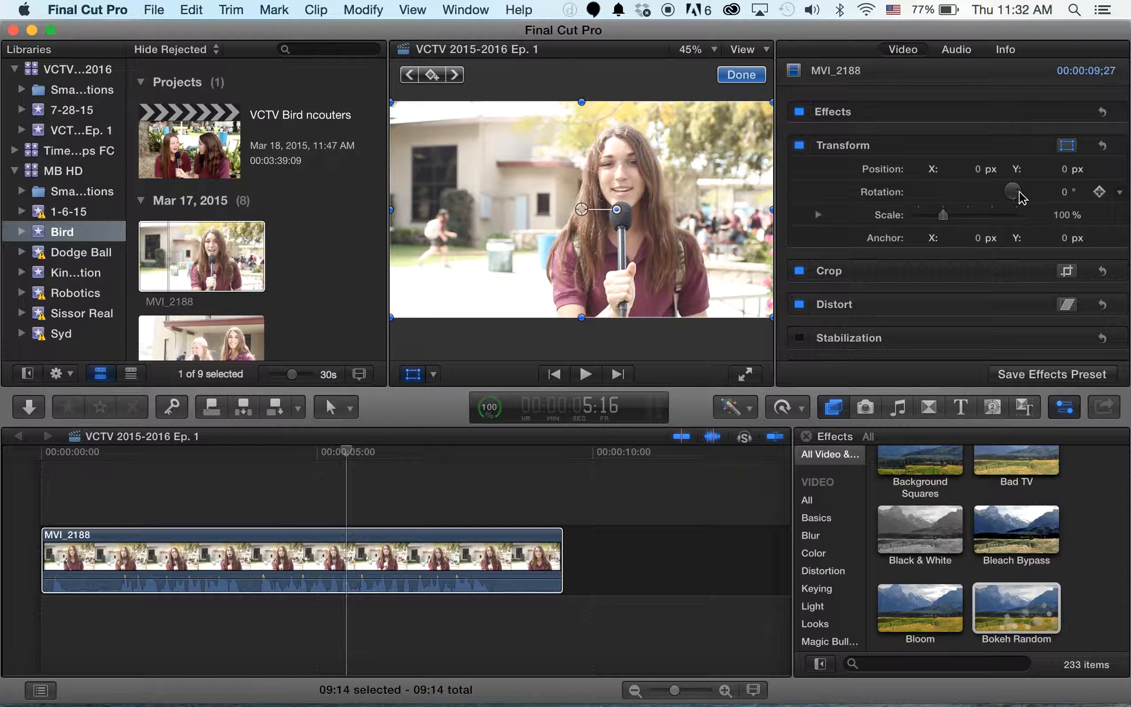
# - Try rotating the clip with the onscreen handle and the rotation dial, undoing each rotation
pyautogui.moveTo(617, 210); pyautogui.dragTo(639, 213)
pyautogui.press('super+z')
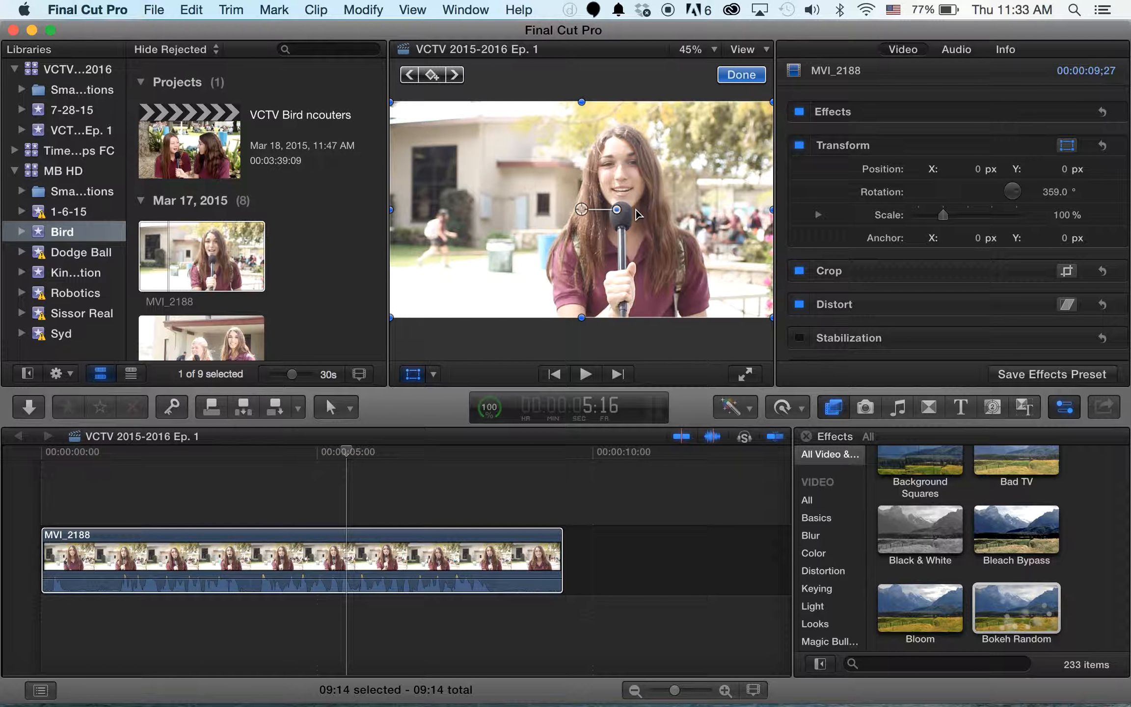
pyautogui.moveTo(1019, 195); pyautogui.dragTo(991, 186)
pyautogui.press('super+z')
# - Set the clip's rotation to 180°, and undo the rotation
pyautogui.click(1065, 191)
pyautogui.write('180')
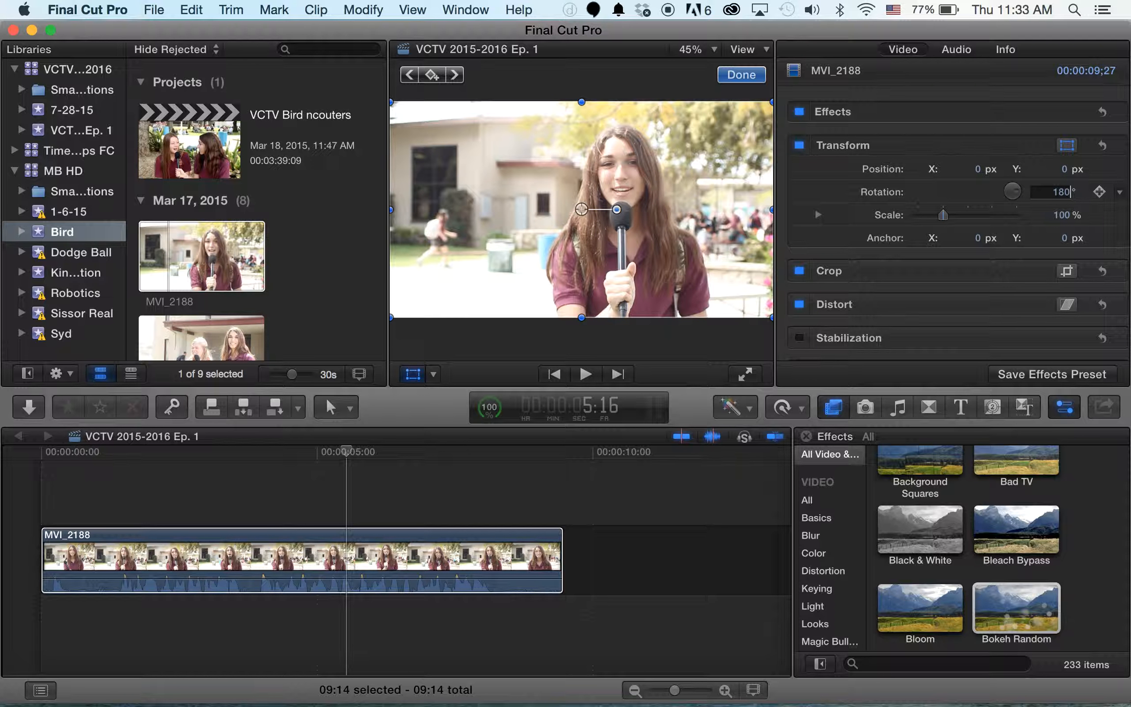
pyautogui.press('Return')
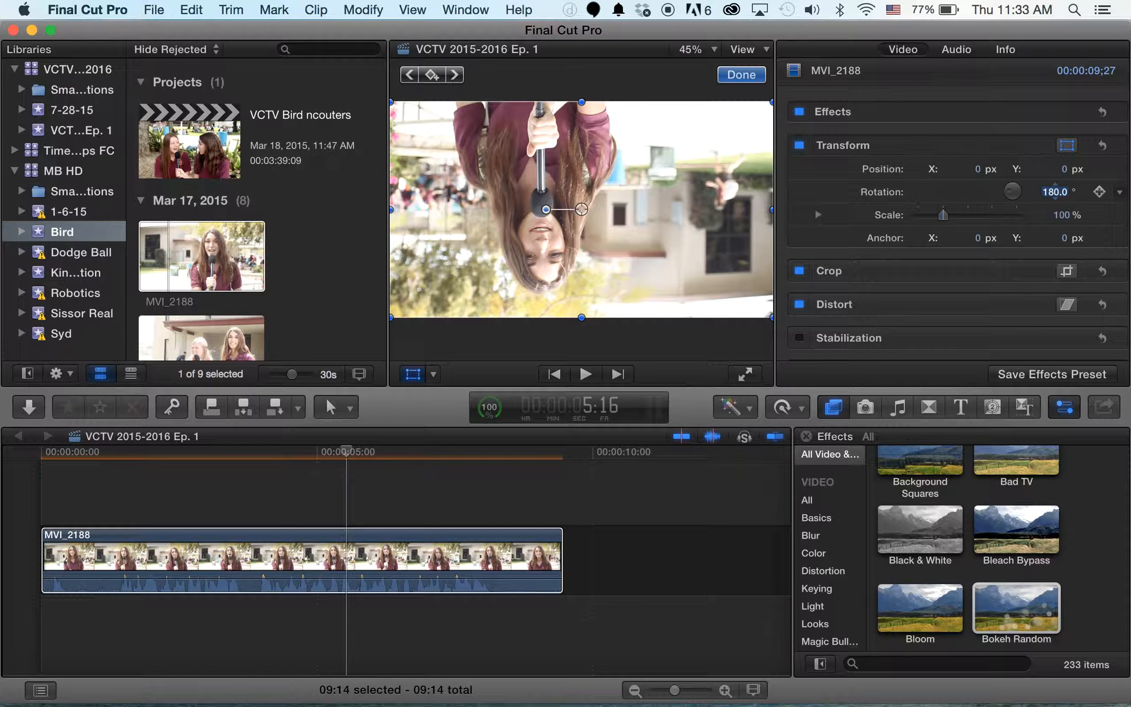
pyautogui.press('super+z')
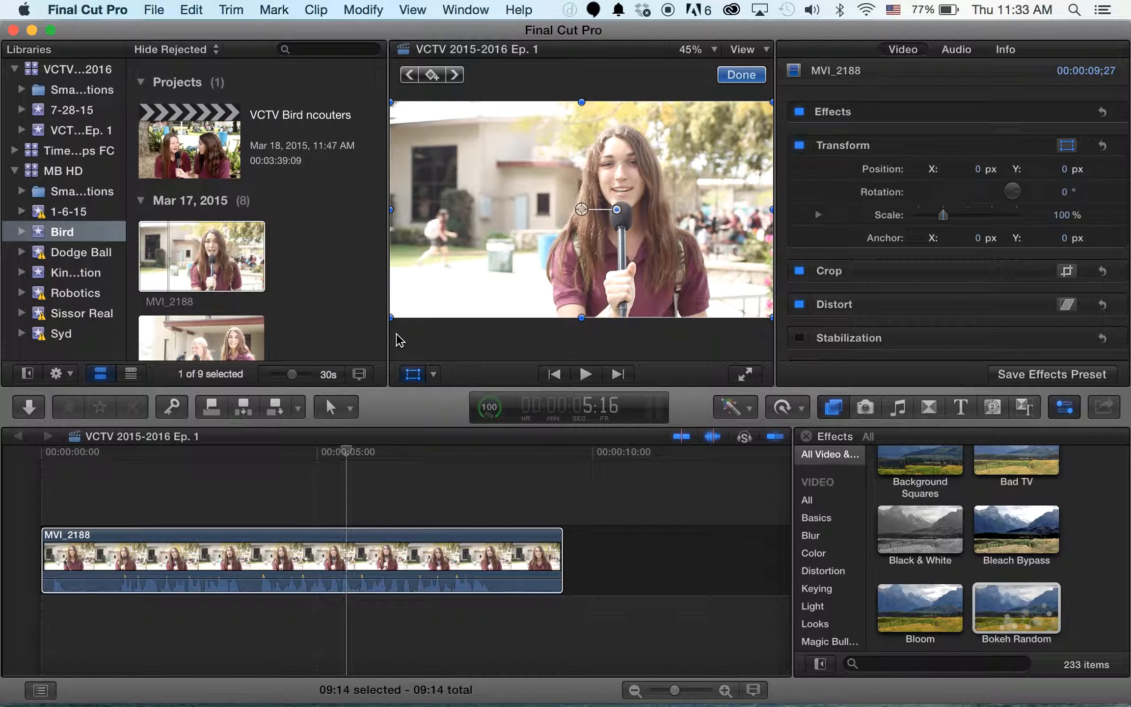
# - Try adjusting the clip's scale, and reset its Transform settings to their defaults
pyautogui.moveTo(951, 220)
pyautogui.mouseDown()
pyautogui.moveTo(994, 213)
pyautogui.moveTo(919, 232)
pyautogui.moveTo(934, 234)
pyautogui.mouseUp()
pyautogui.click(1103, 146)
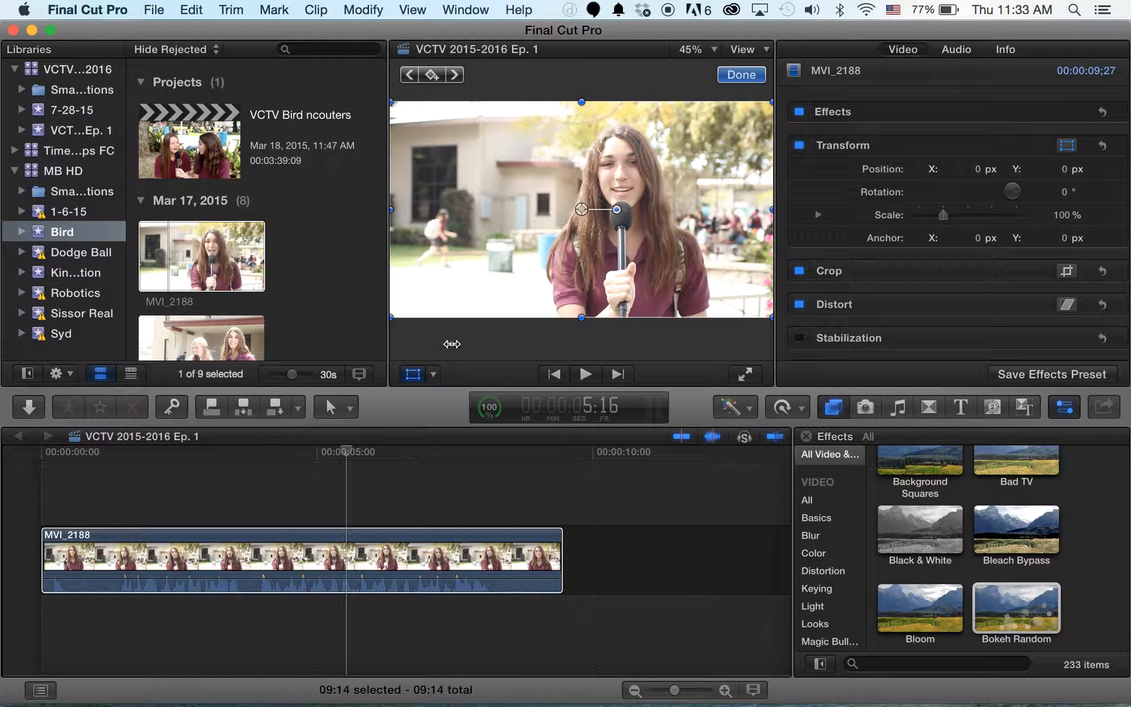
# - Switch to the Crop controls in Trim mode, try trimming the frame's left side up to the reporter, and undo the trim
pyautogui.click(433, 374)
pyautogui.click(446, 415)
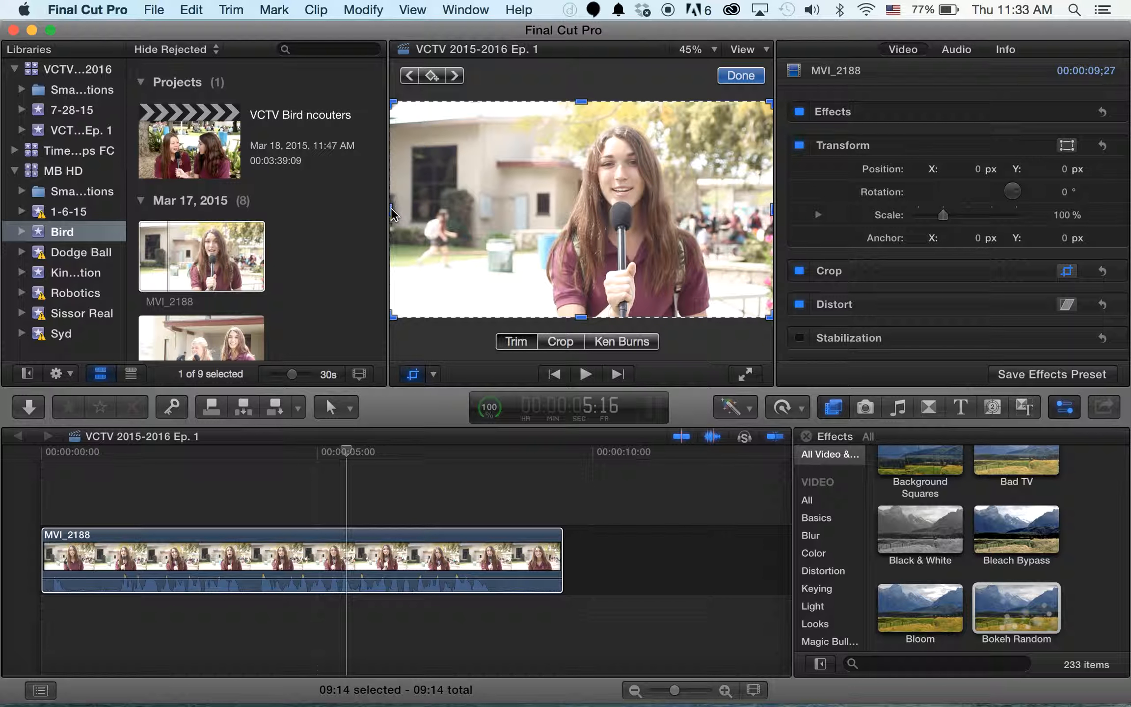
pyautogui.moveTo(393, 215); pyautogui.dragTo(544, 216)
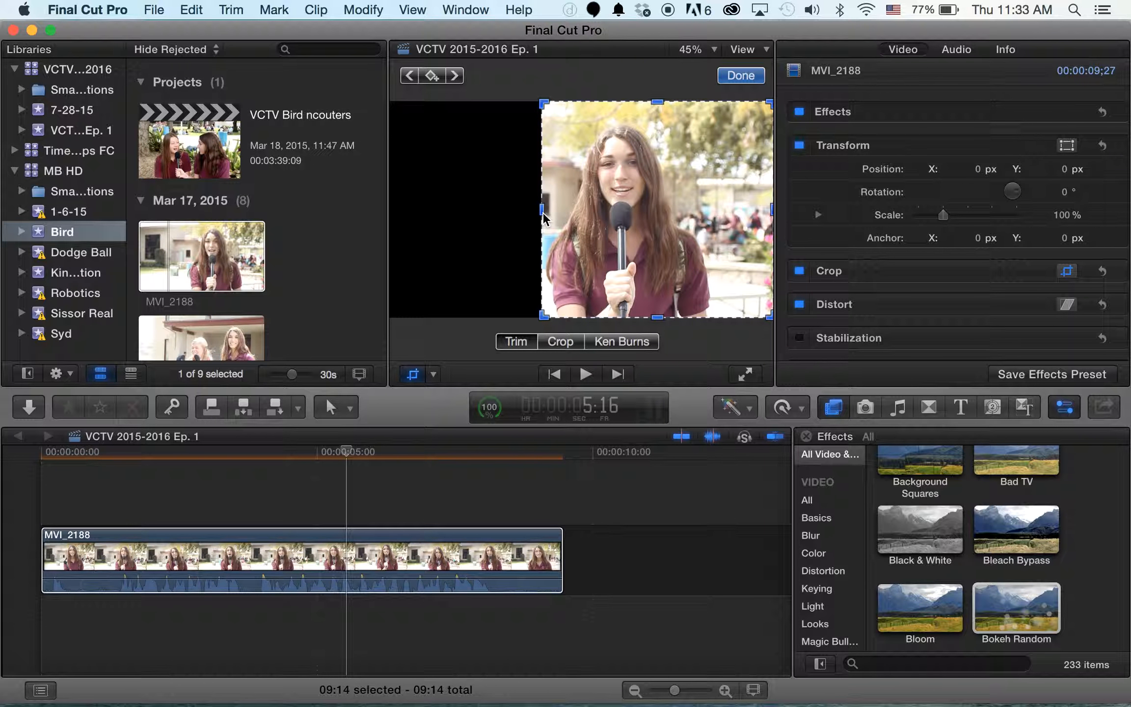
pyautogui.press('super+z')
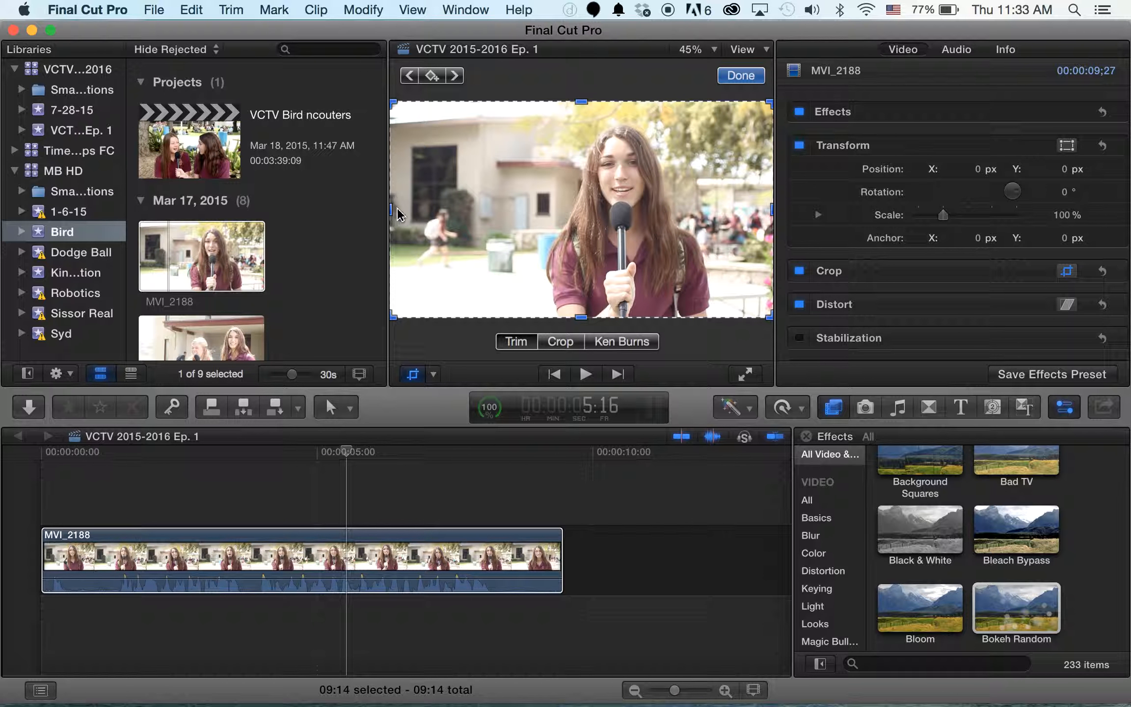
# - Widen the viewer and trim away the left part of the frame up to beside the reporter
pyautogui.moveTo(391, 209); pyautogui.dragTo(447, 216)
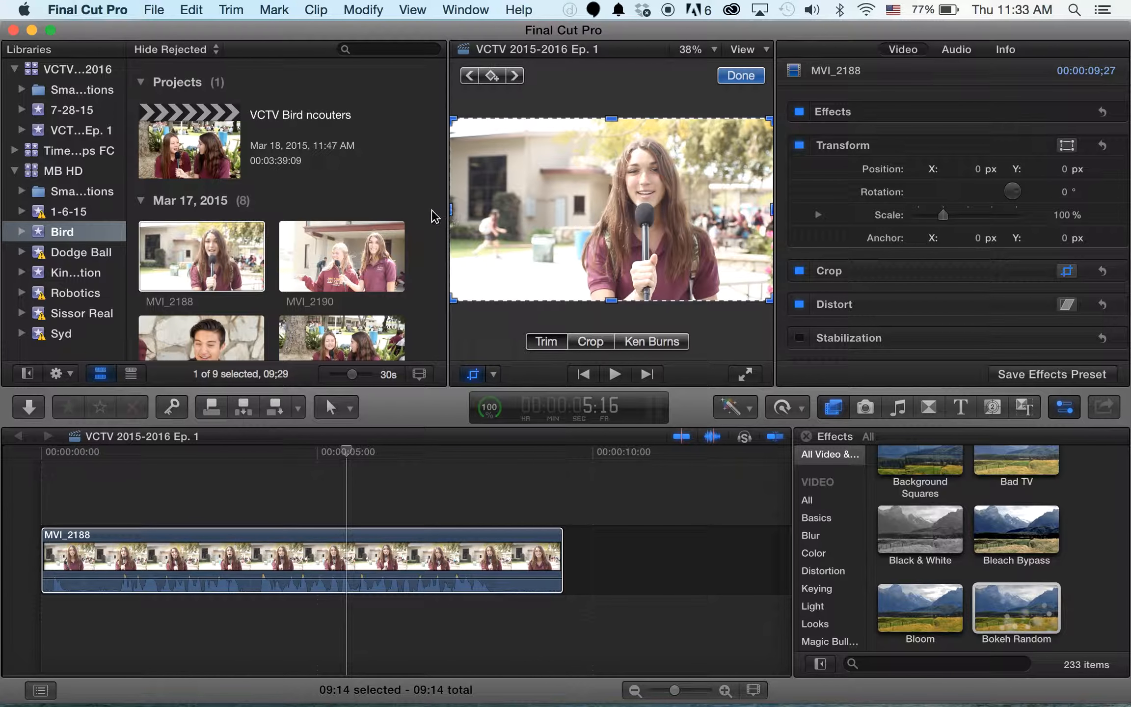
pyautogui.moveTo(448, 226); pyautogui.dragTo(295, 243)
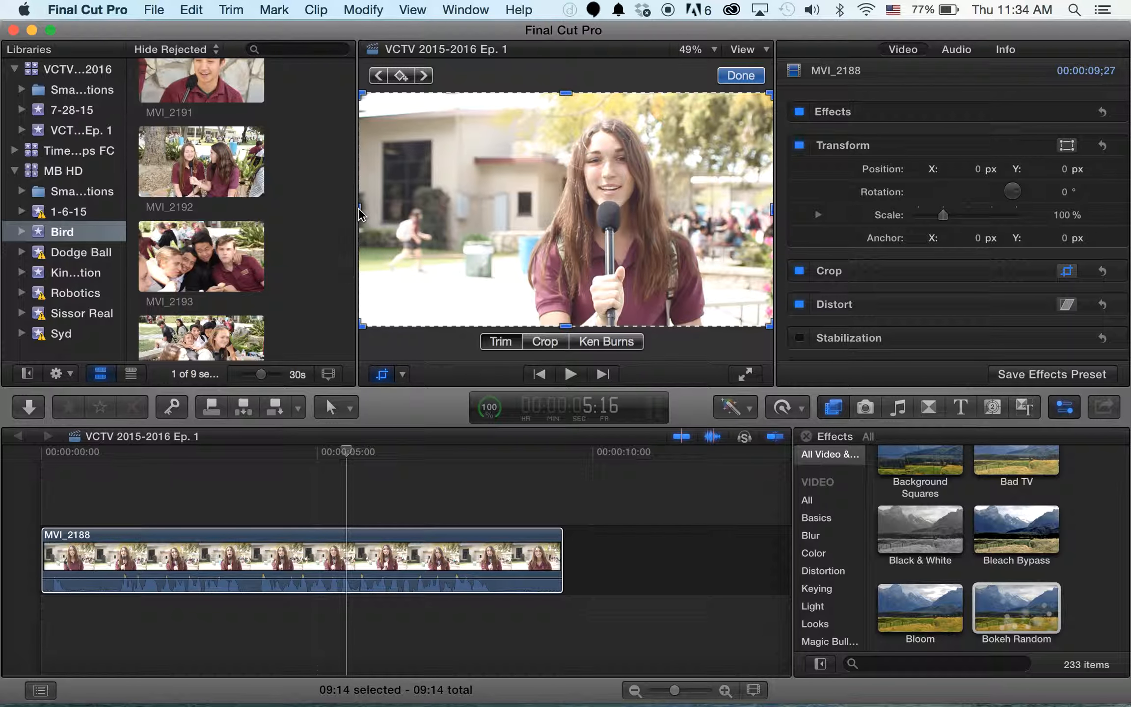
pyautogui.moveTo(362, 214); pyautogui.dragTo(522, 216)
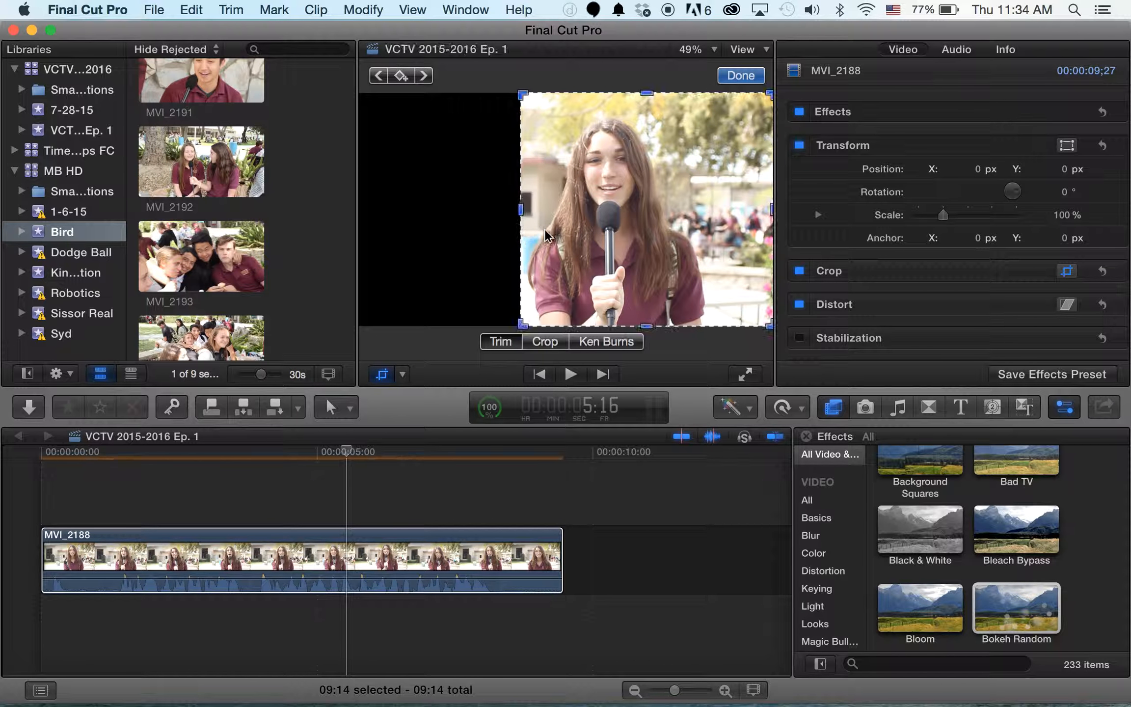
# - Toggle the clip's Crop setting off and on for comparison, and leave it disabled
pyautogui.click(800, 271)
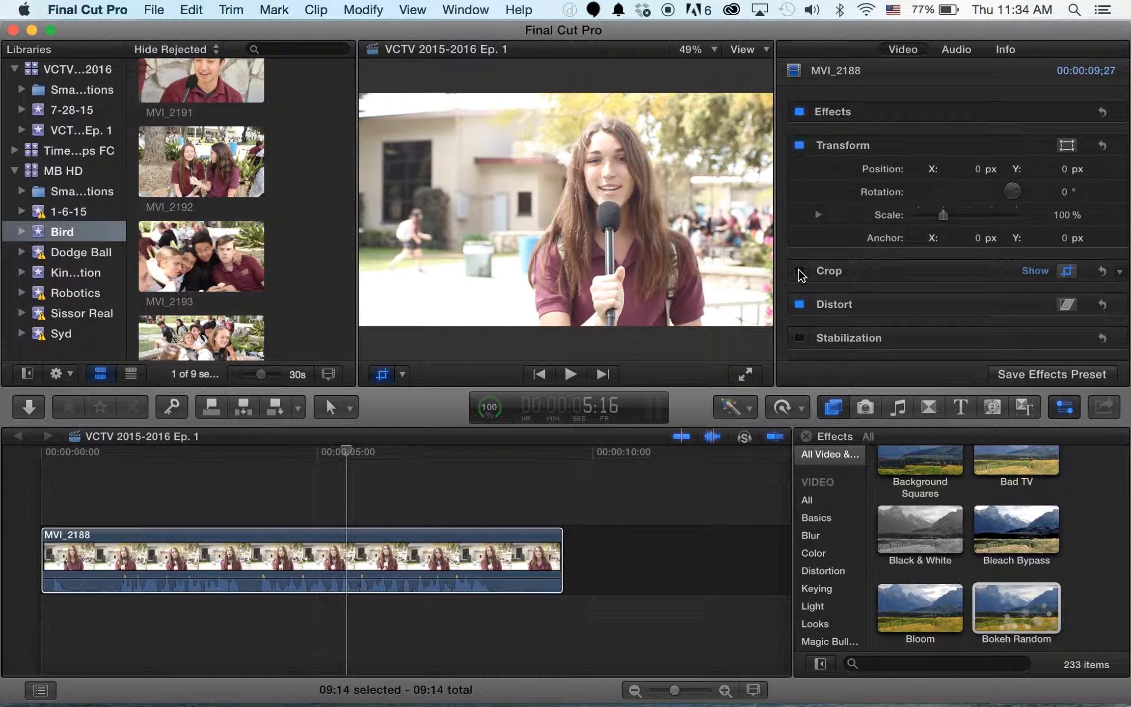
pyautogui.click(800, 271)
pyautogui.click(799, 271)
# - Try distorting the clip by pulling the image's upper-left corner, undo the distortion, and close the Distort controls
pyautogui.click(402, 375)
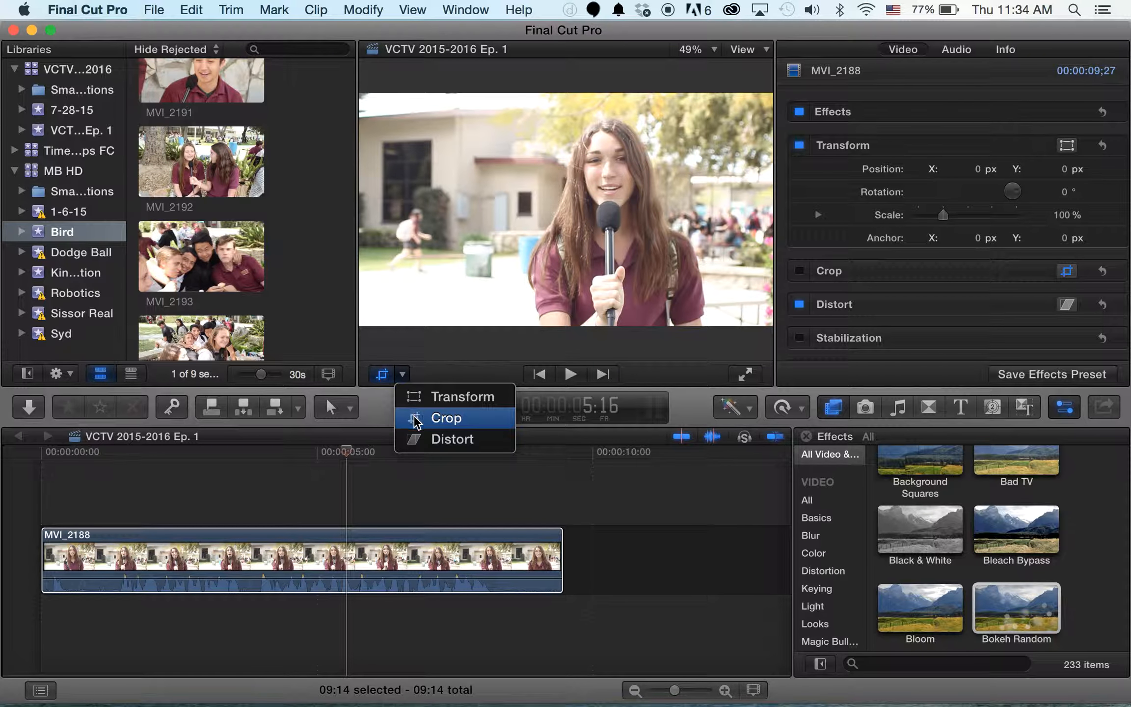
pyautogui.click(421, 441)
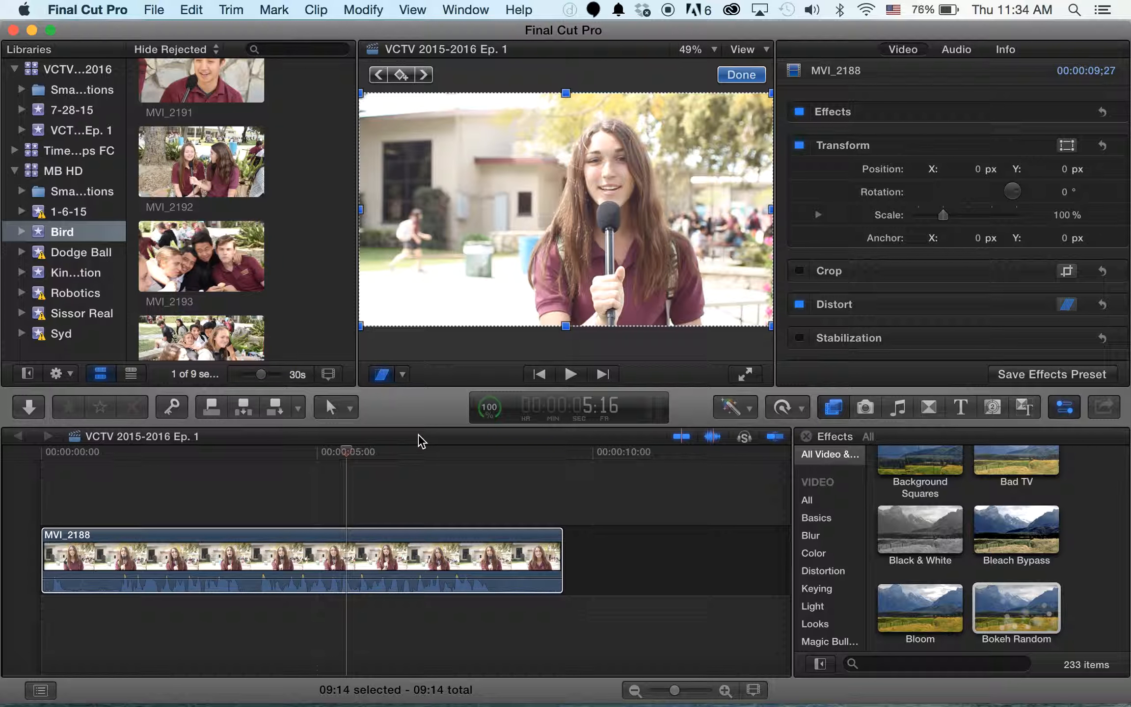
pyautogui.moveTo(362, 93); pyautogui.dragTo(488, 158)
pyautogui.moveTo(532, 136); pyautogui.dragTo(399, 105)
pyautogui.press('super+z')
pyautogui.click(753, 76)
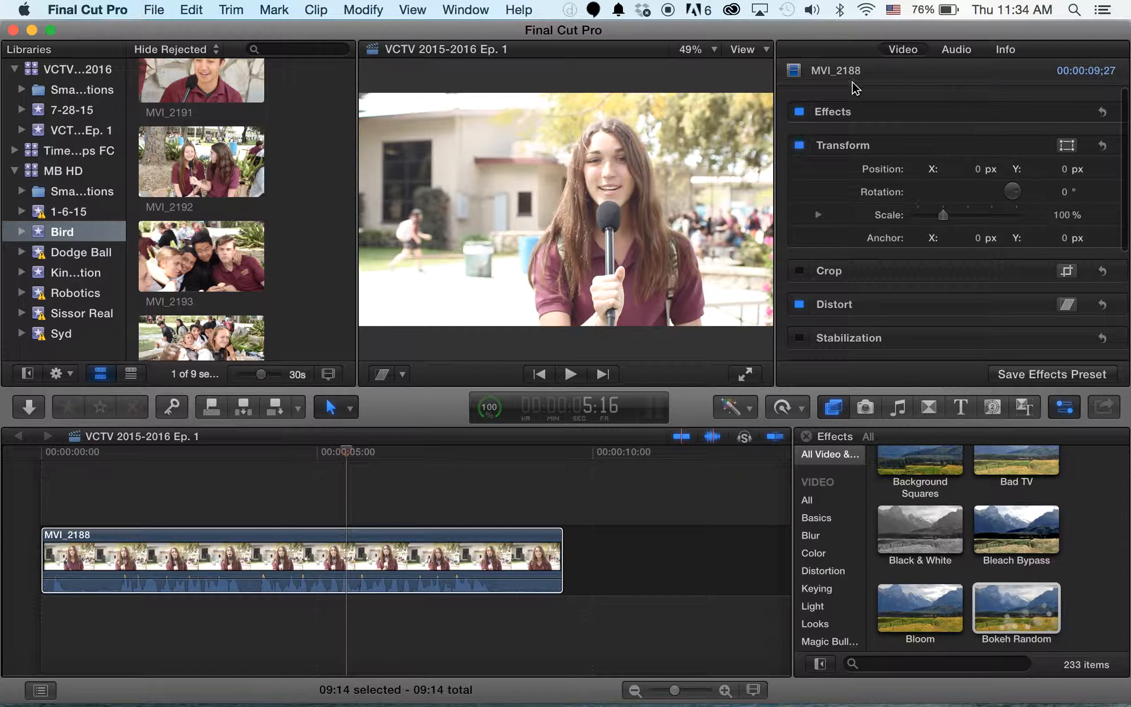
# - Examine the clip's remaining video settings, from Stabilization and Rolling Shutter through to Compositing
pyautogui.scroll(-5, 803, 246)
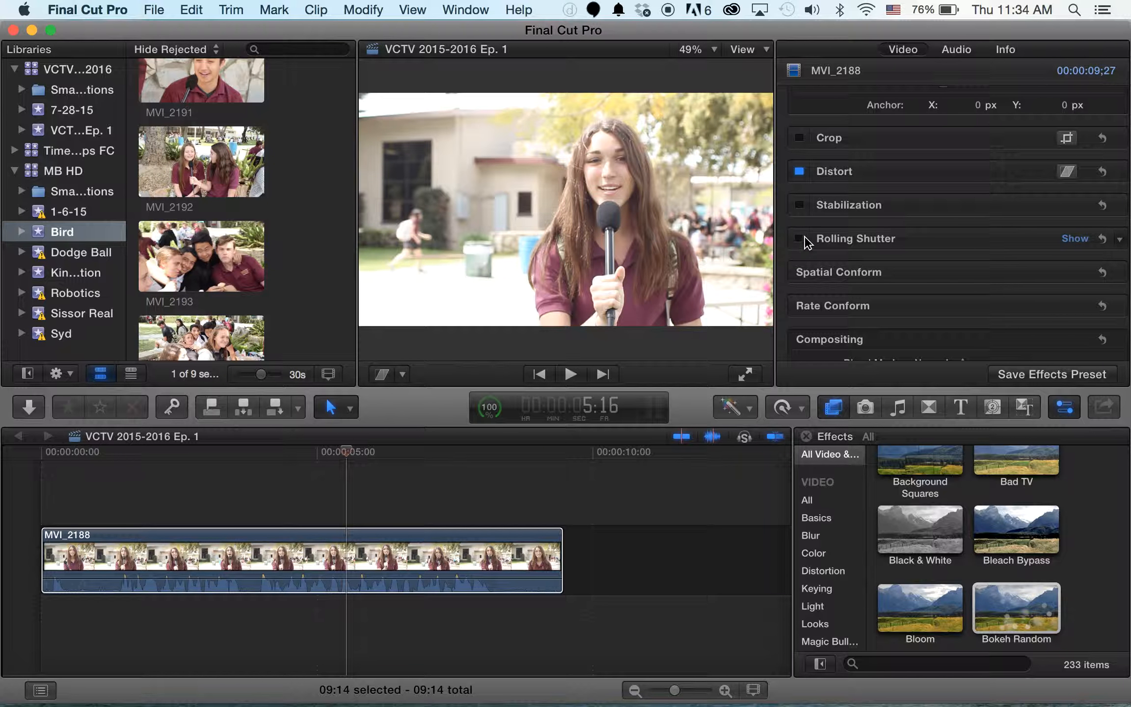
pyautogui.scroll(-2, 805, 248)
pyautogui.scroll(-1, 805, 248)
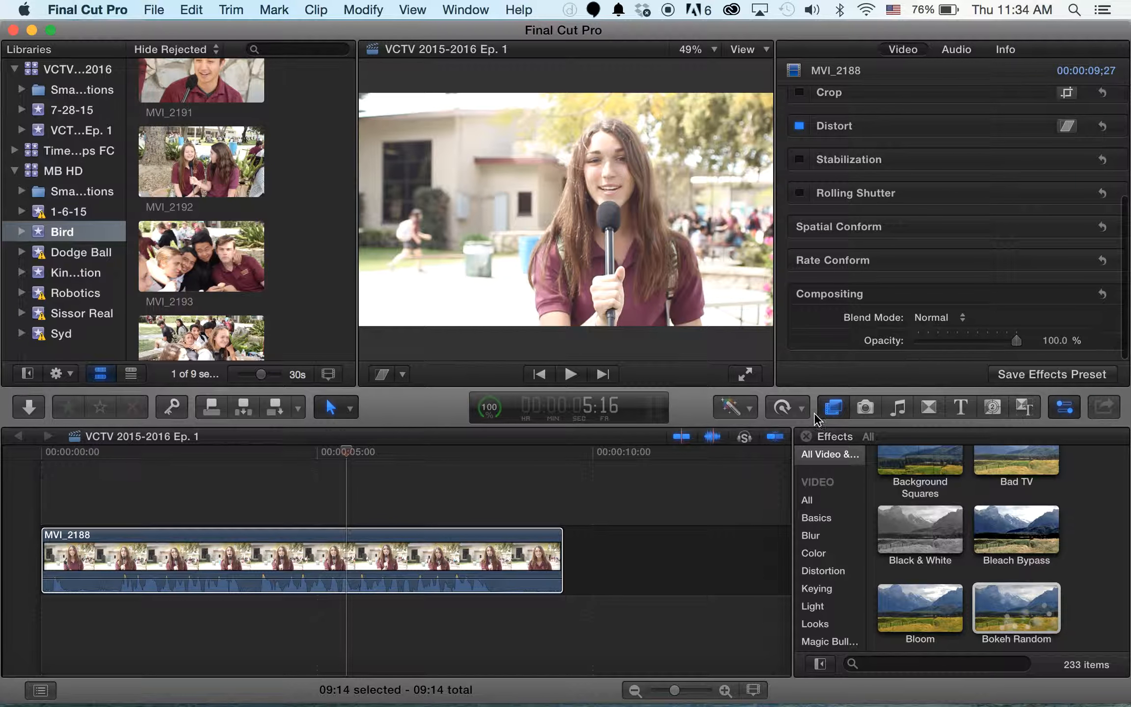
# - Place the playhead at about 3:17 and show the clip's audio settings, including its volume control
pyautogui.click(238, 456)
pyautogui.click(956, 49)
pyautogui.scroll(-1, 1031, 309)
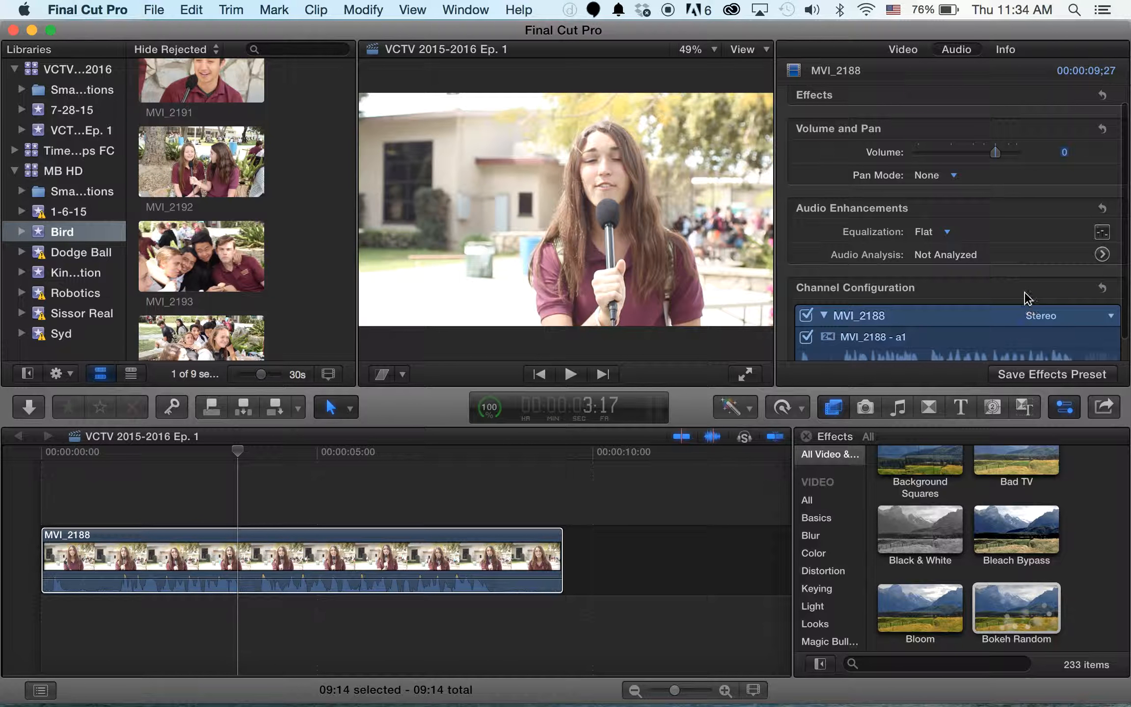
pyautogui.moveTo(996, 152)
pyautogui.mouseDown()
pyautogui.moveTo(919, 156)
pyautogui.moveTo(915, 170)
pyautogui.moveTo(1022, 145)
pyautogui.moveTo(1073, 155)
pyautogui.moveTo(995, 153)
pyautogui.mouseUp()
# - Zoom in on the clip's audio waveform in the timeline and play the clip to check its sound
pyautogui.click(315, 579)
pyautogui.press('super+equal')
pyautogui.press('super+equal')
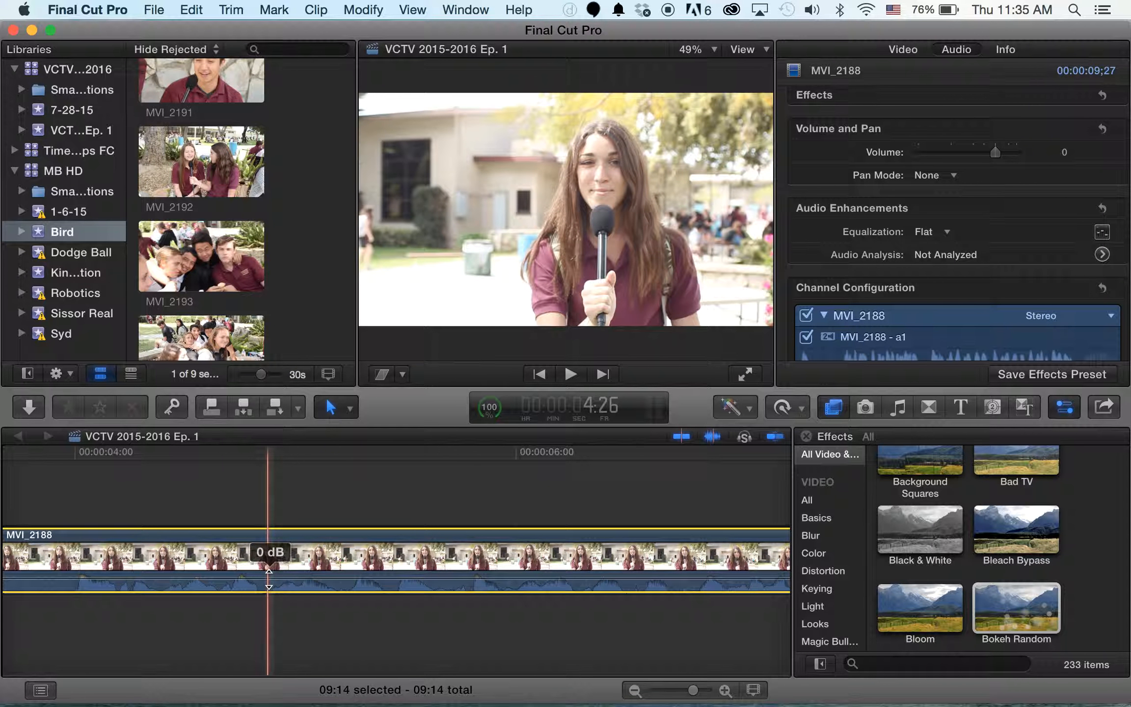
pyautogui.press('space')
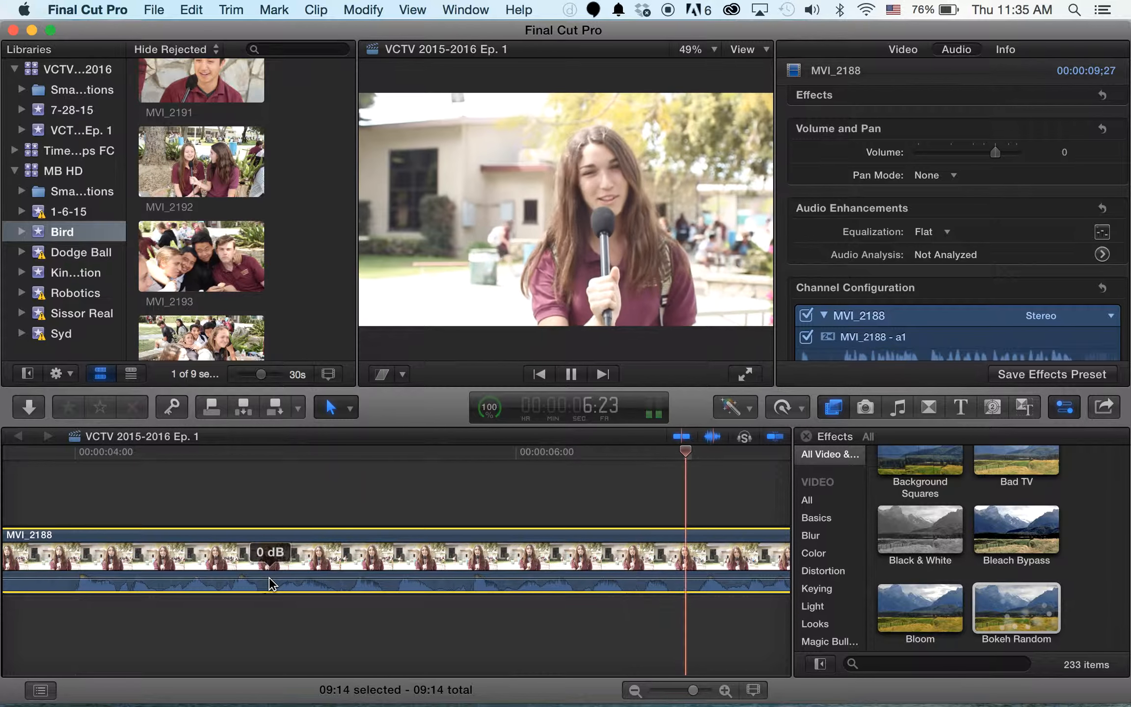
# - Try lowering the clip's volume all the way to silence, play it from about 4:24, and undo the volume change
pyautogui.press('space')
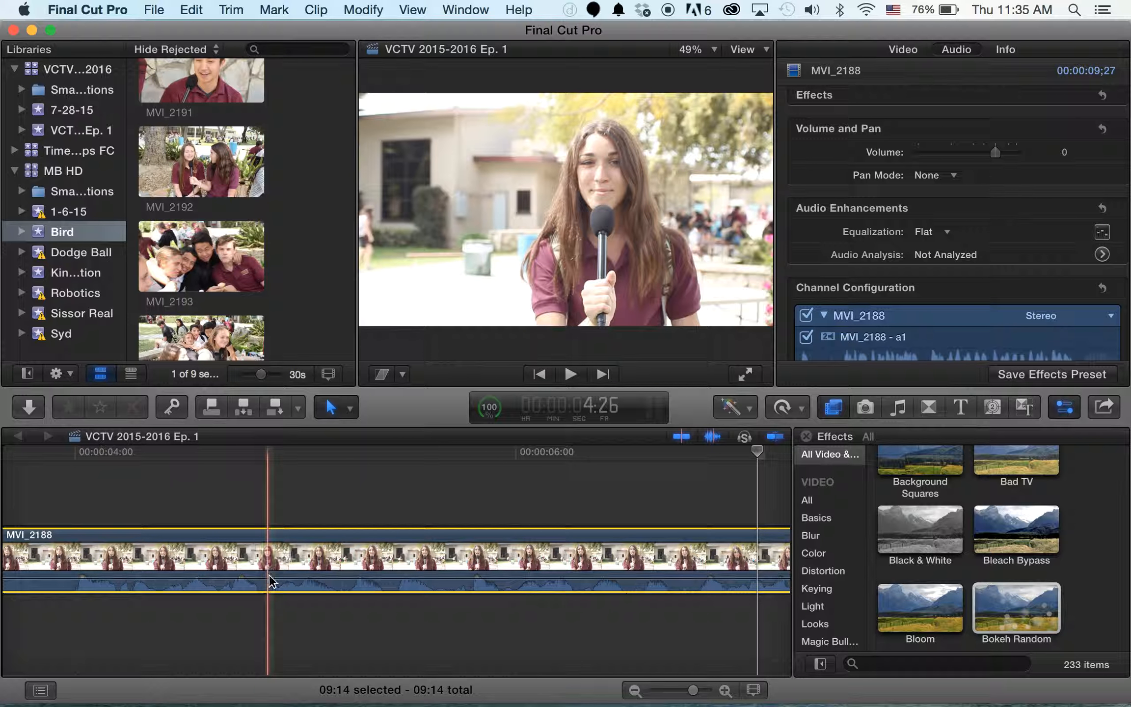
pyautogui.moveTo(273, 578); pyautogui.dragTo(291, 703)
pyautogui.click(253, 450)
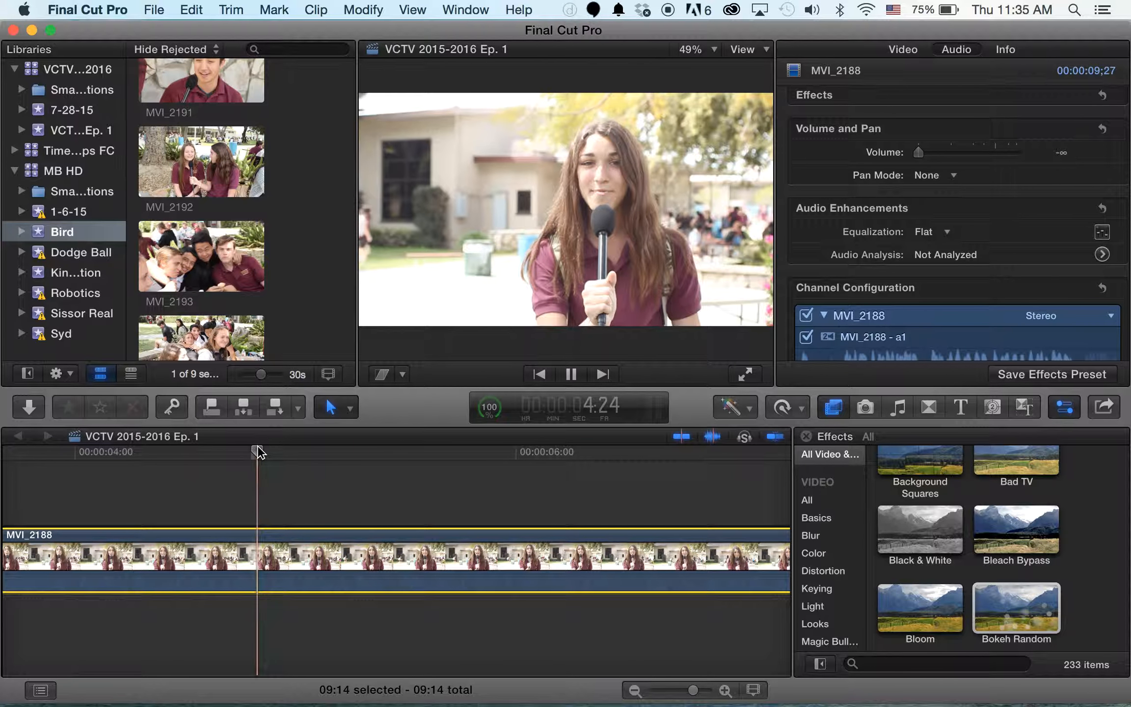
pyautogui.press('space')
pyautogui.press('super+z')
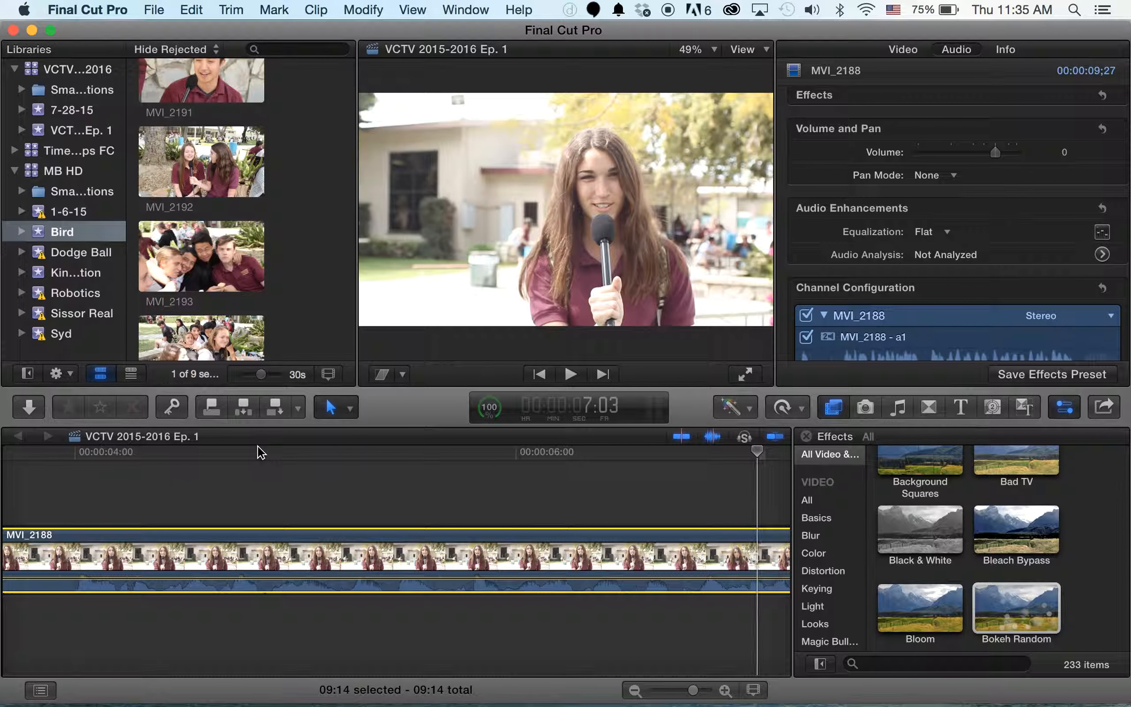
pyautogui.press('super+minus')
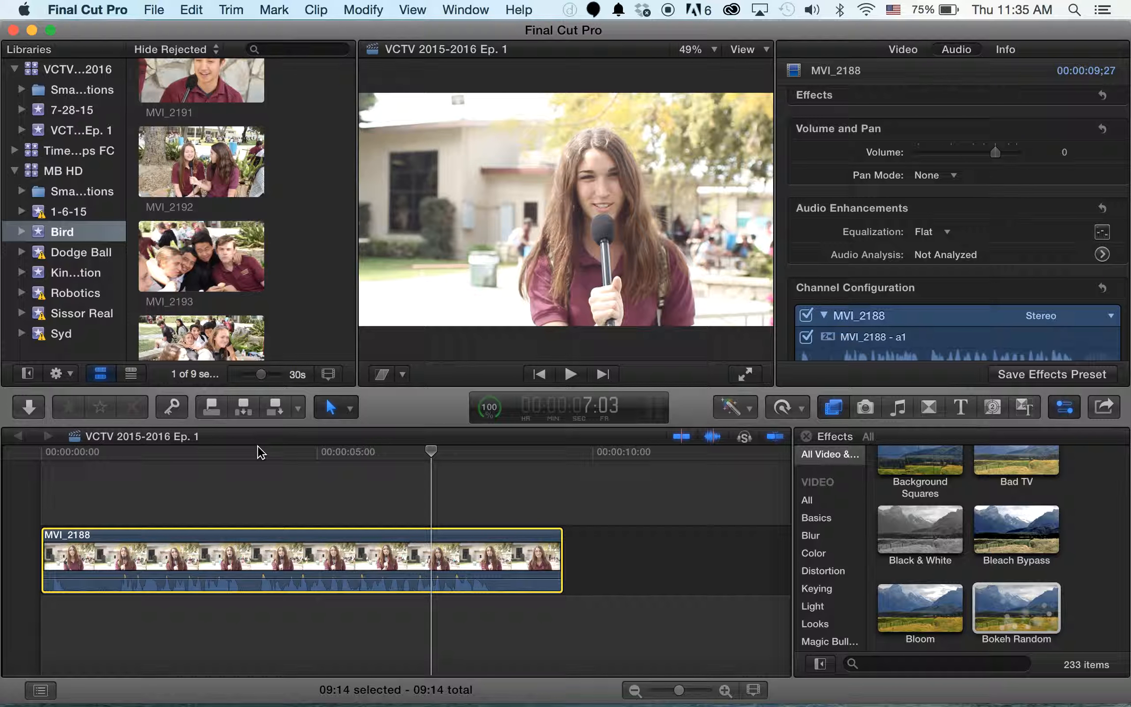
# - Show the clip's info and examine its details, from the name, notes and roles through to the file information
pyautogui.click(920, 175)
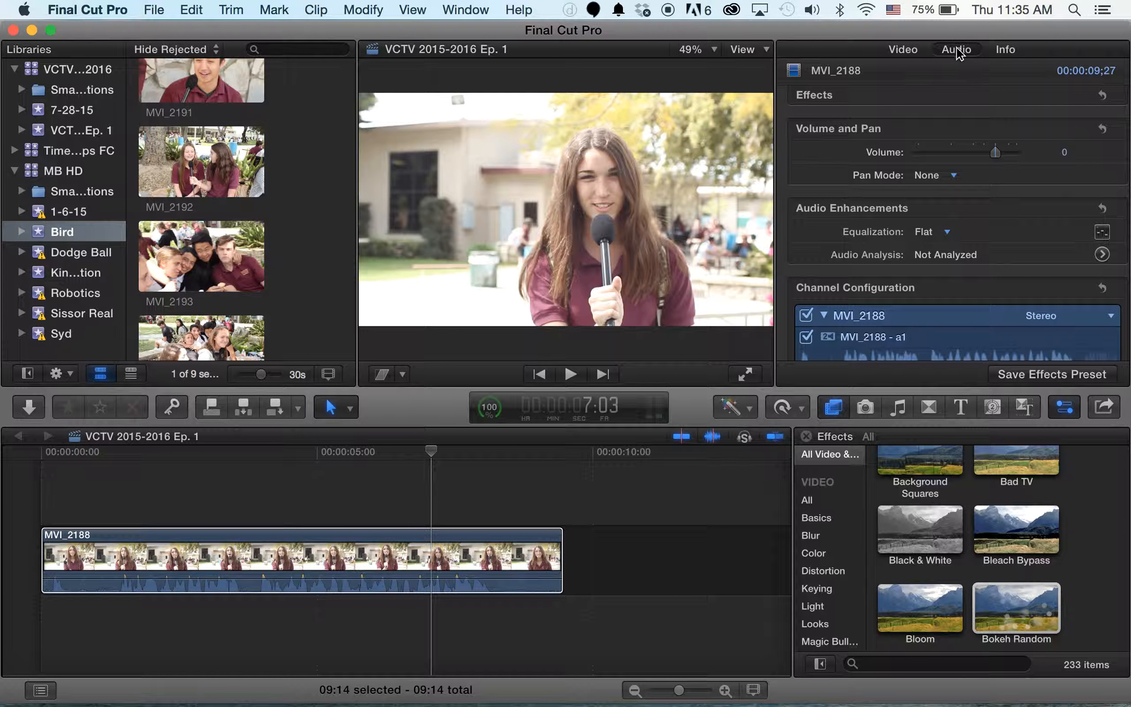
pyautogui.click(1004, 50)
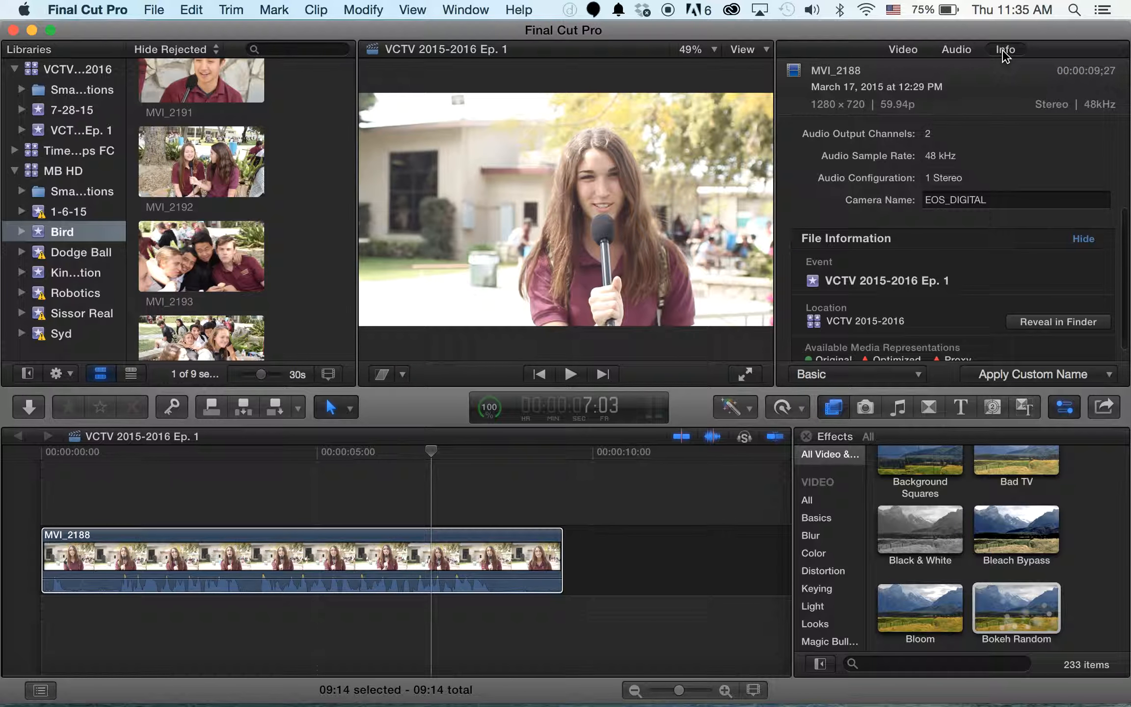
pyautogui.scroll(-1, 806, 230)
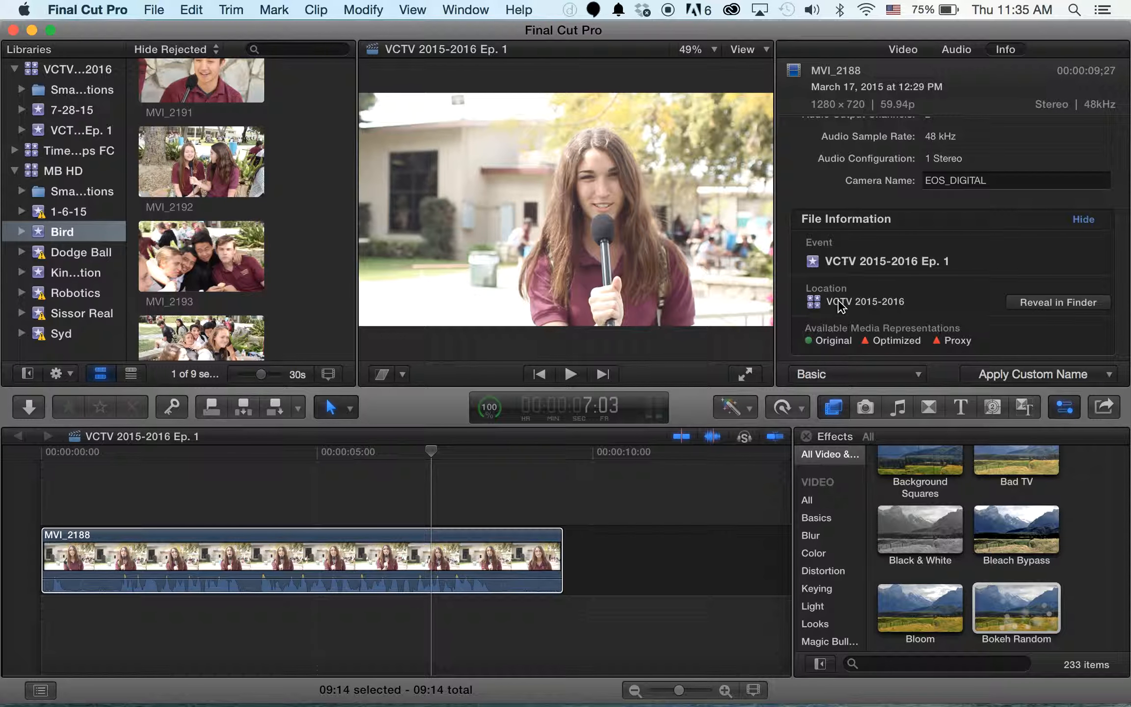
pyautogui.scroll(3, 871, 186)
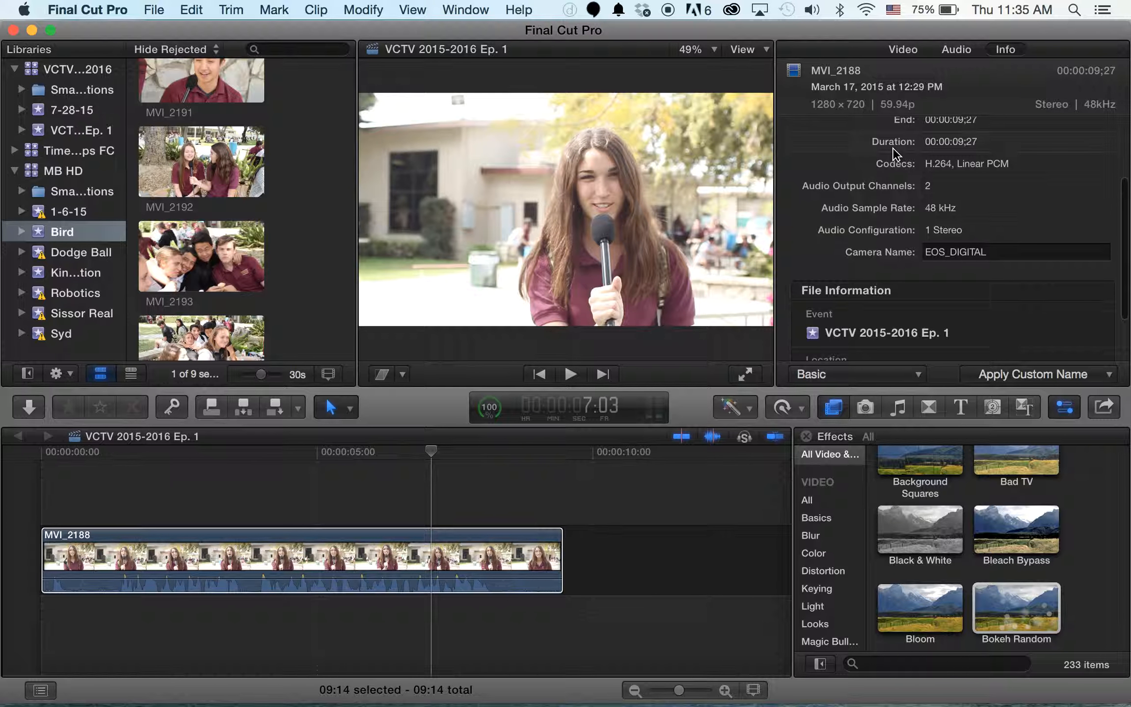
pyautogui.scroll(3, 880, 196)
pyautogui.scroll(1, 901, 236)
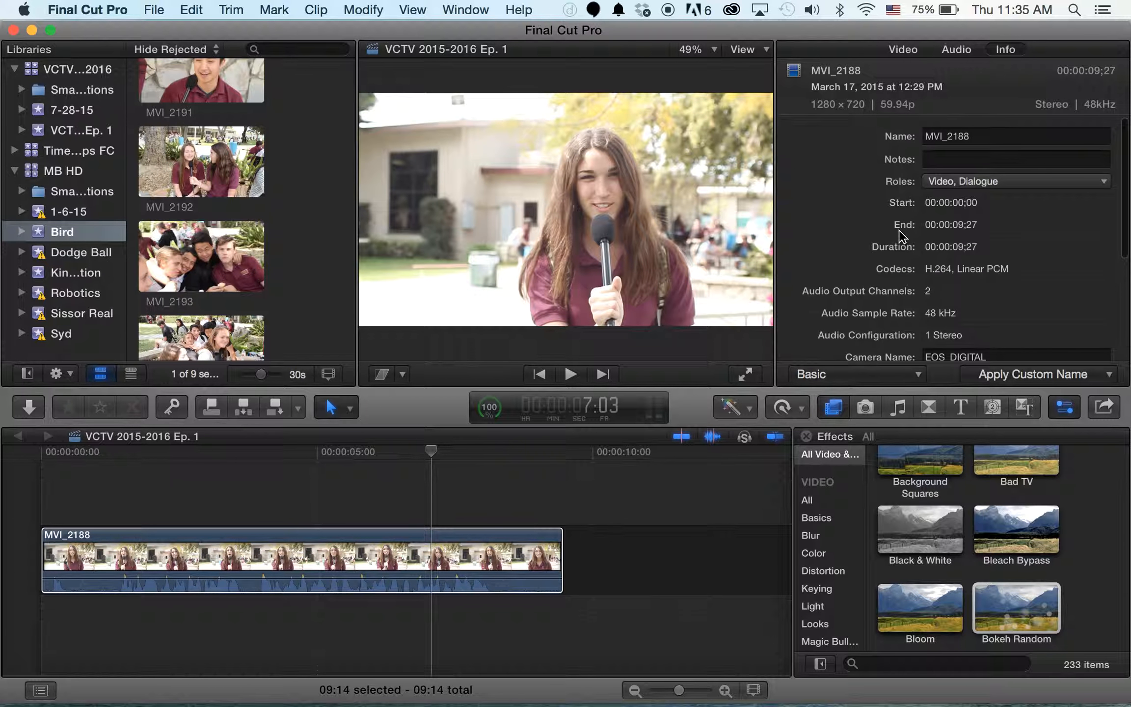
pyautogui.click(938, 155)
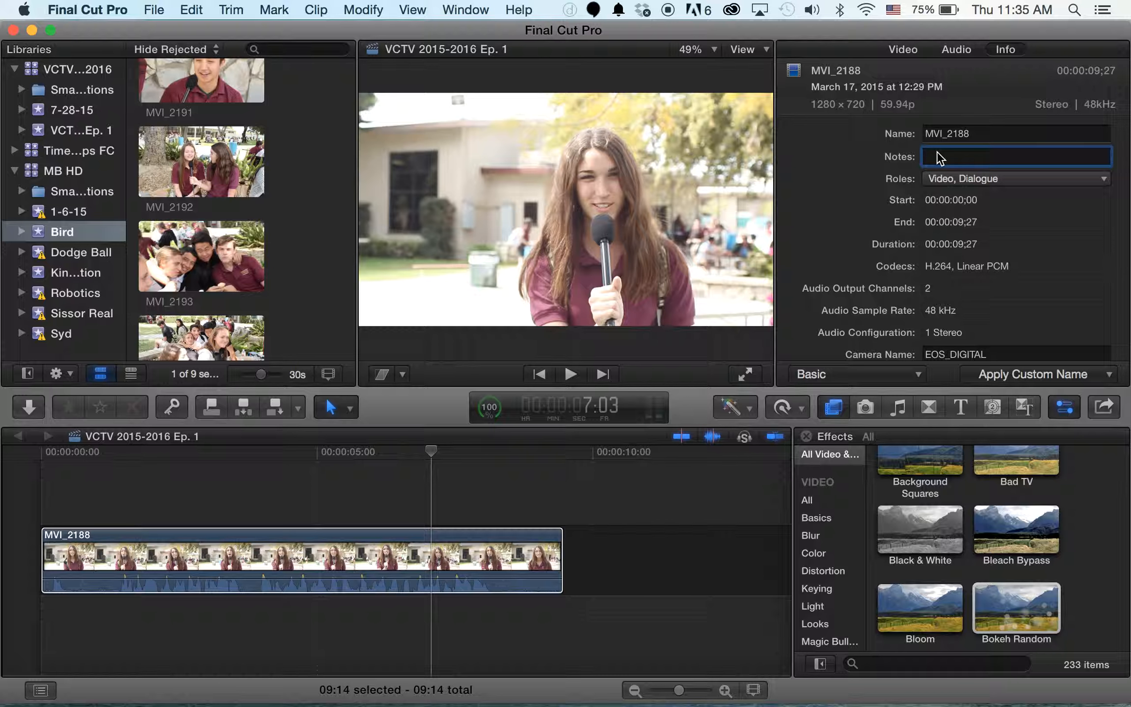
pyautogui.click(809, 206)
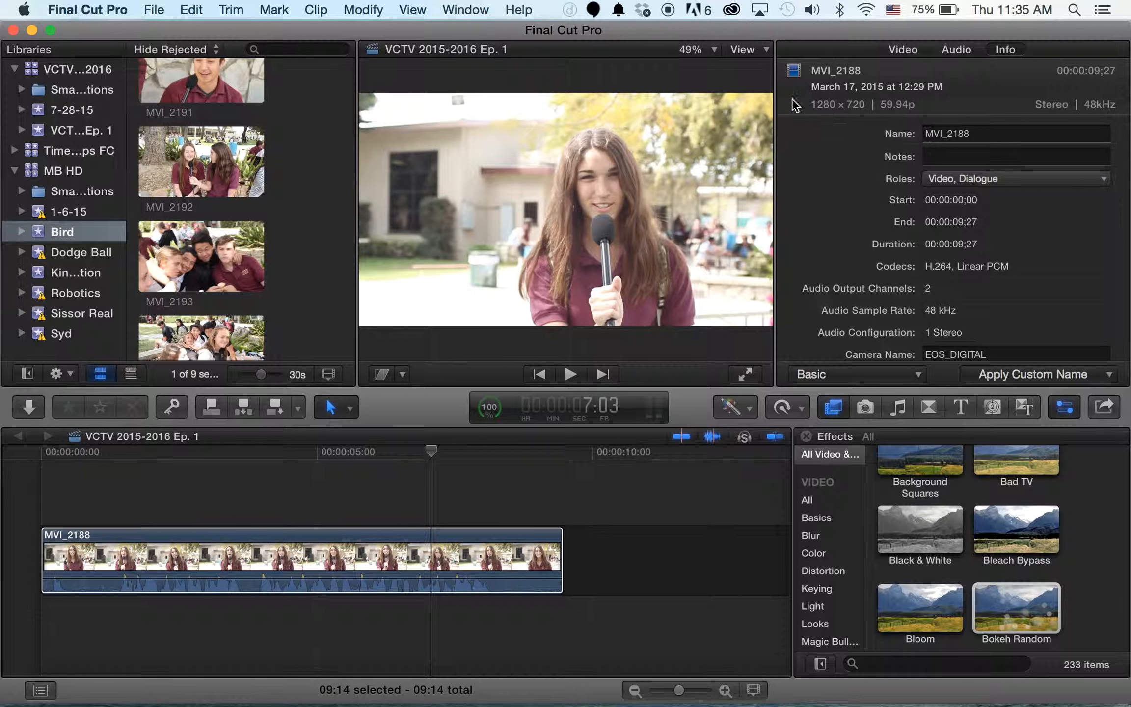
# - Try the viewer at 12.5% and 600% zoom, and return it to Fit
pyautogui.click(751, 48)
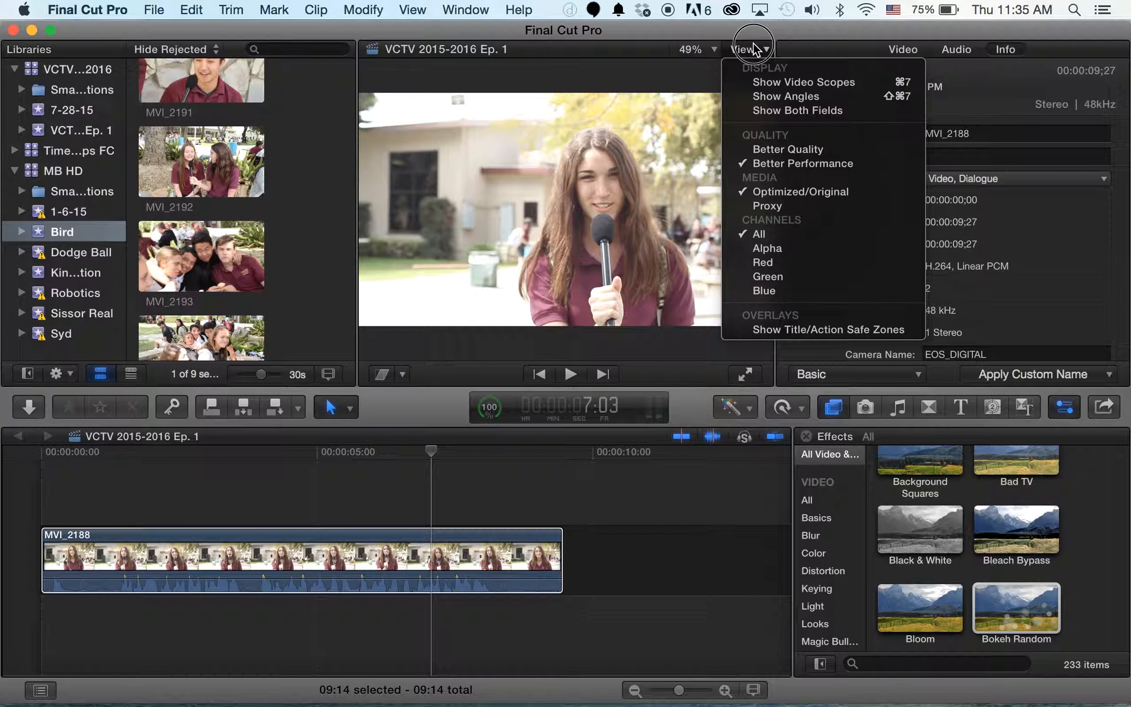
pyautogui.click(754, 49)
pyautogui.click(690, 50)
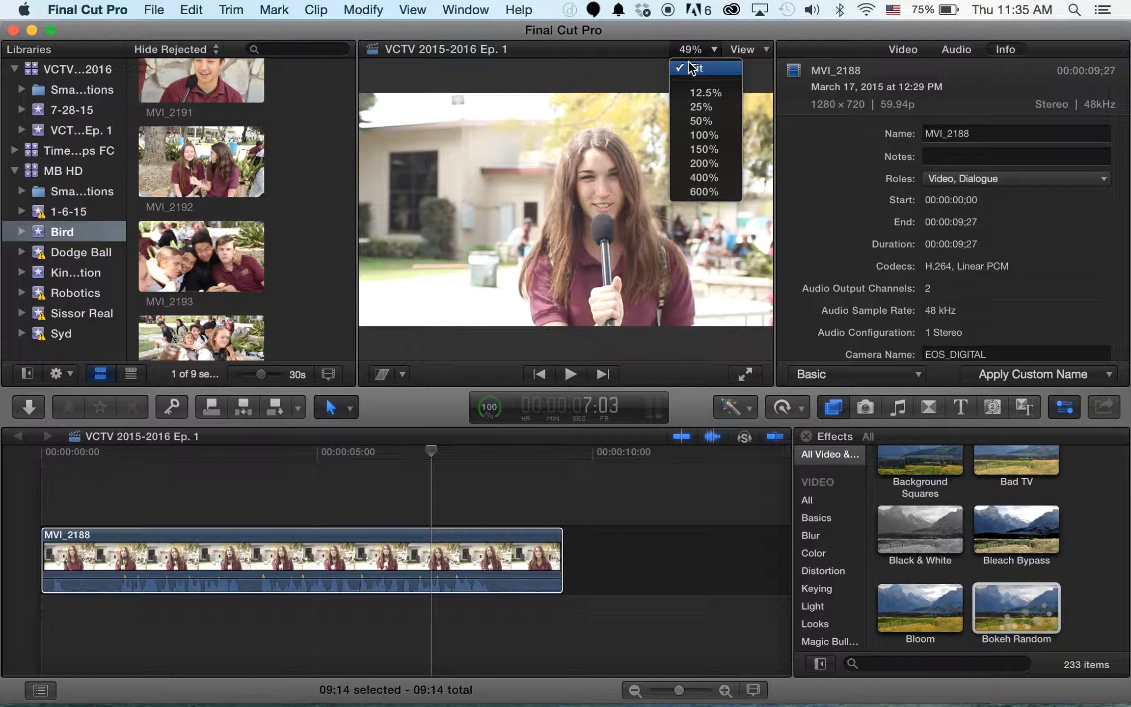
pyautogui.click(696, 93)
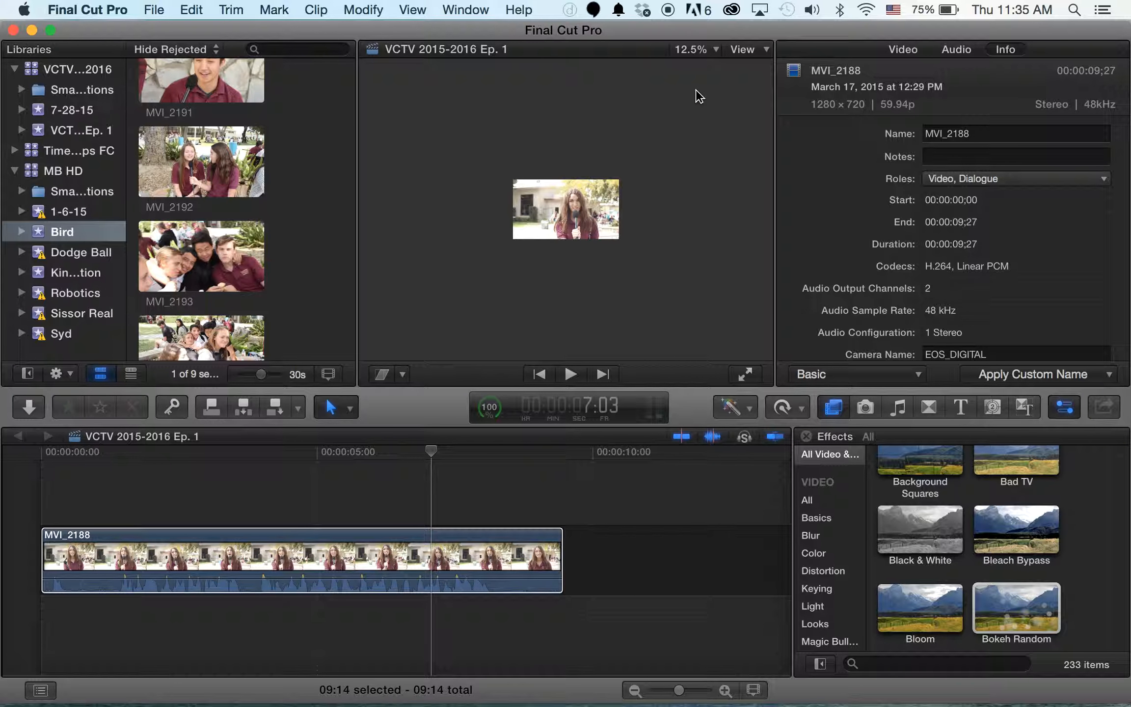
pyautogui.click(708, 54)
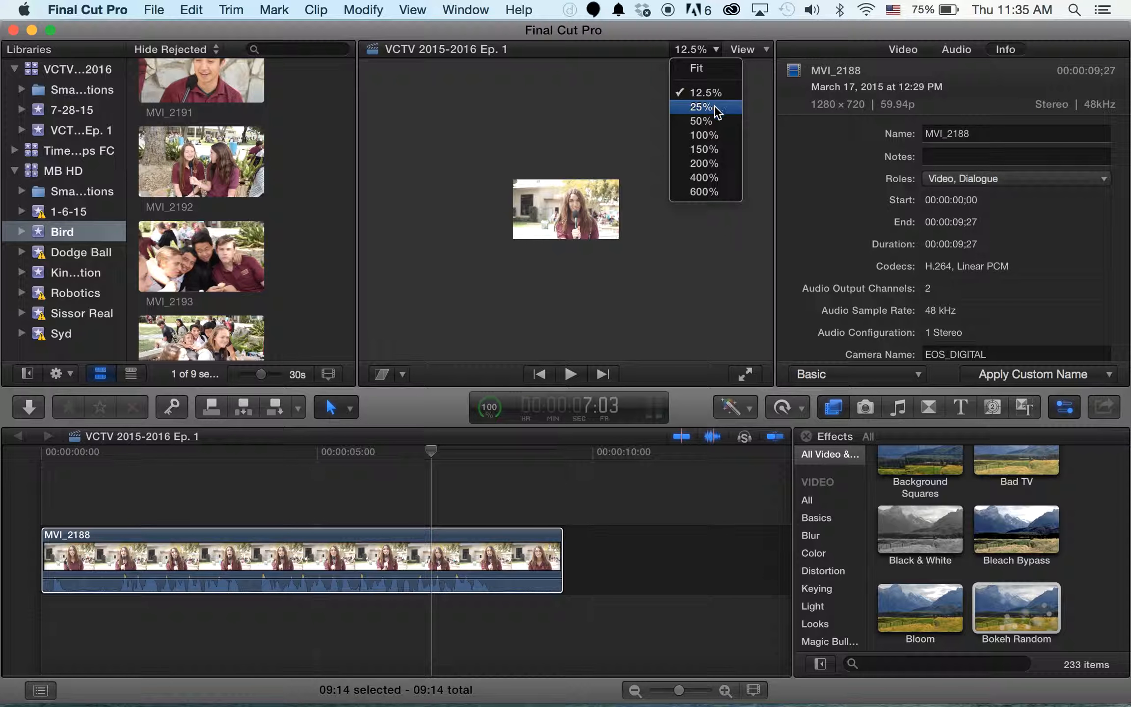
pyautogui.click(718, 191)
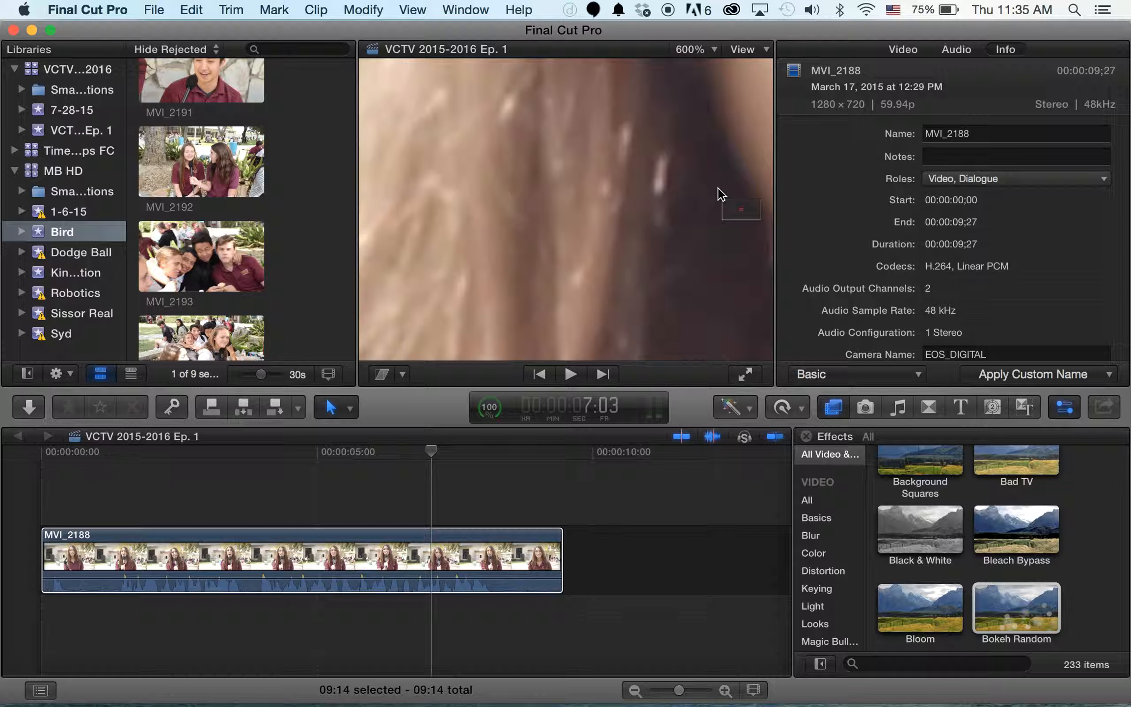
pyautogui.rightClick(627, 199)
pyautogui.click(571, 219)
pyautogui.click(688, 50)
pyautogui.click(698, 71)
# - Place the playhead at about 2:15 and review the clip's video settings, from Effects down to Rate Conform
pyautogui.click(436, 469)
pyautogui.click(177, 491)
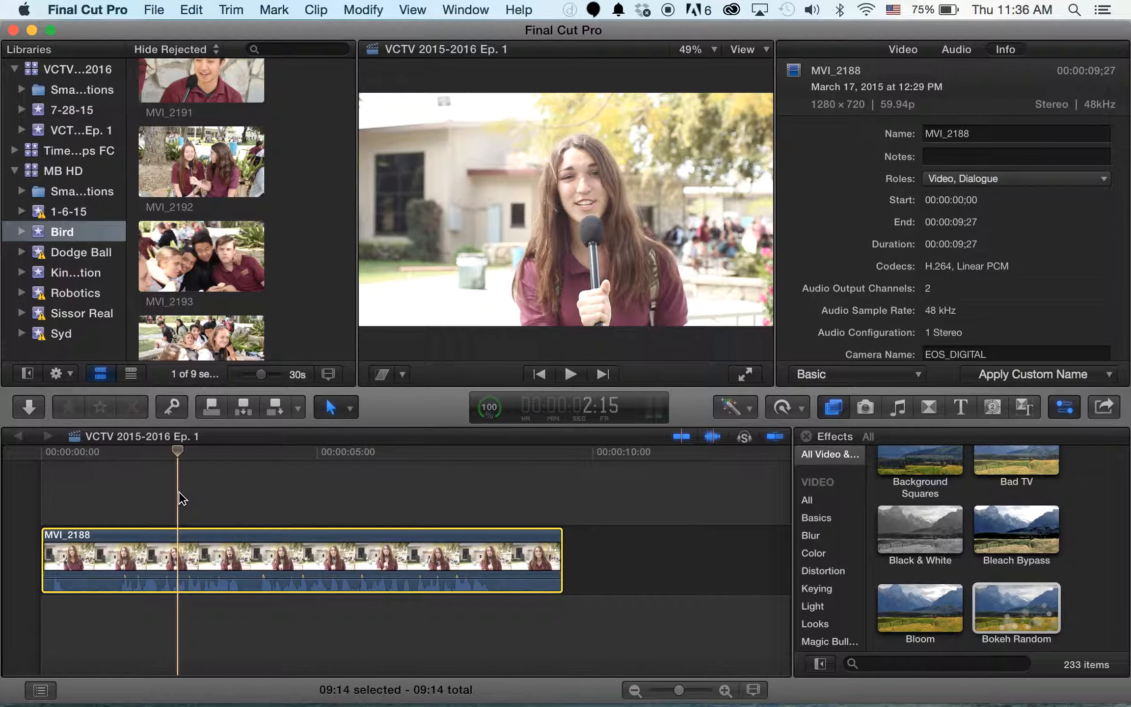
pyautogui.click(905, 50)
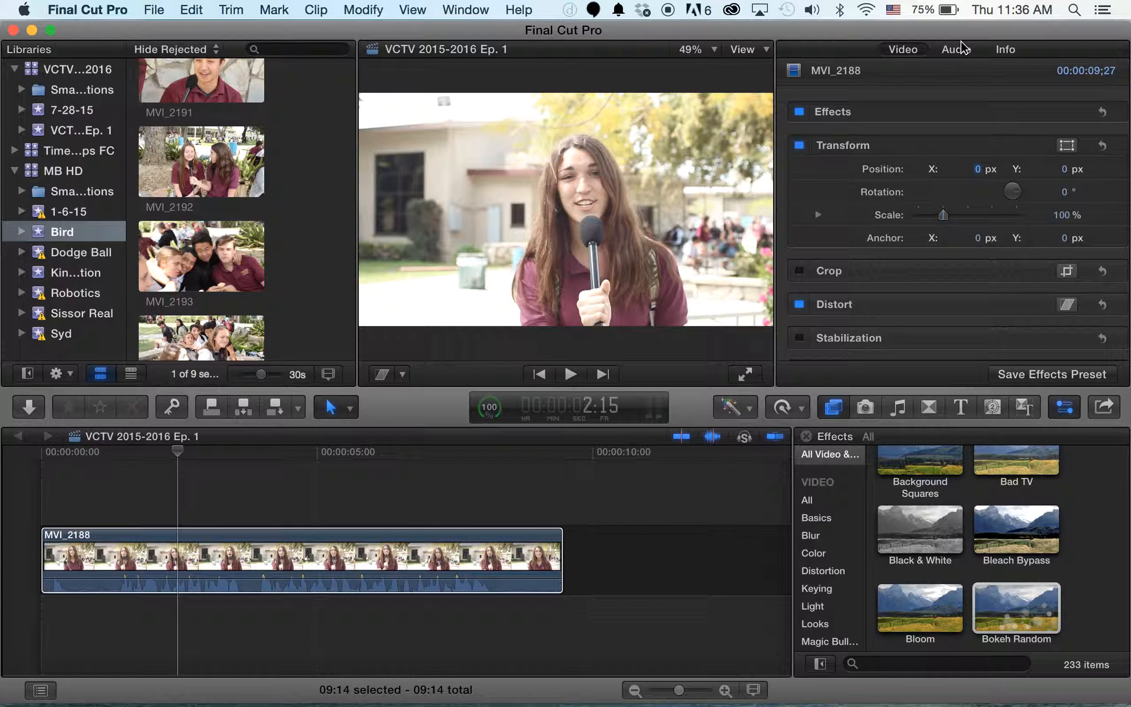
pyautogui.scroll(-4, 865, 338)
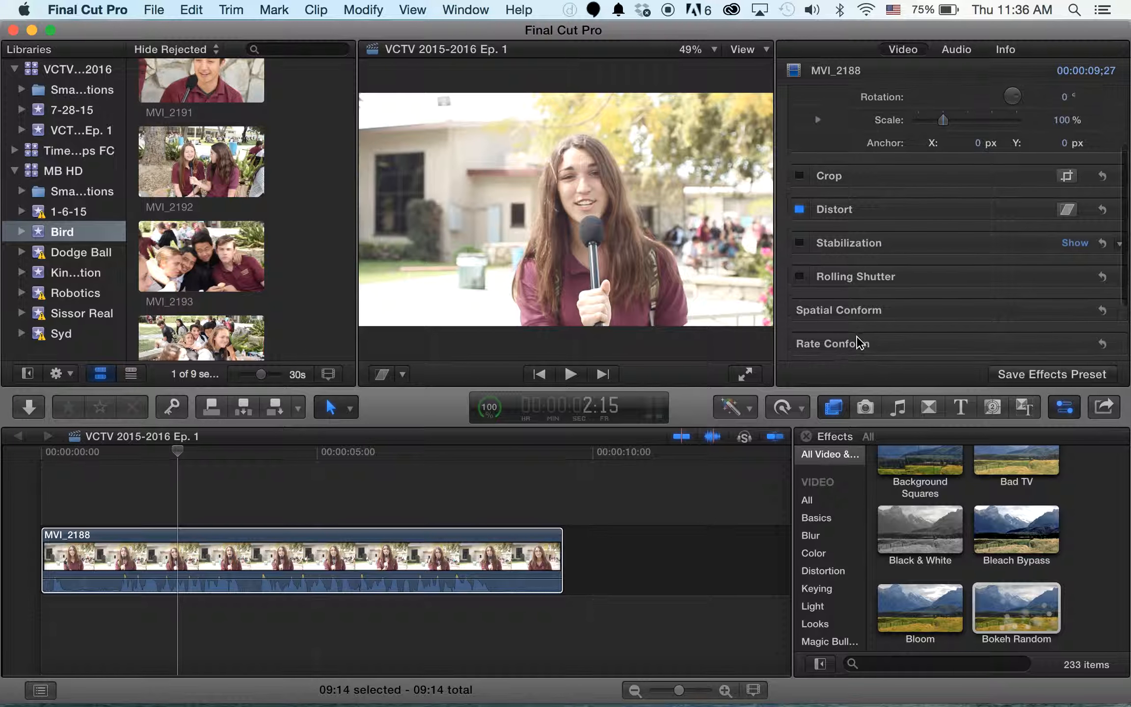
pyautogui.scroll(4, 898, 234)
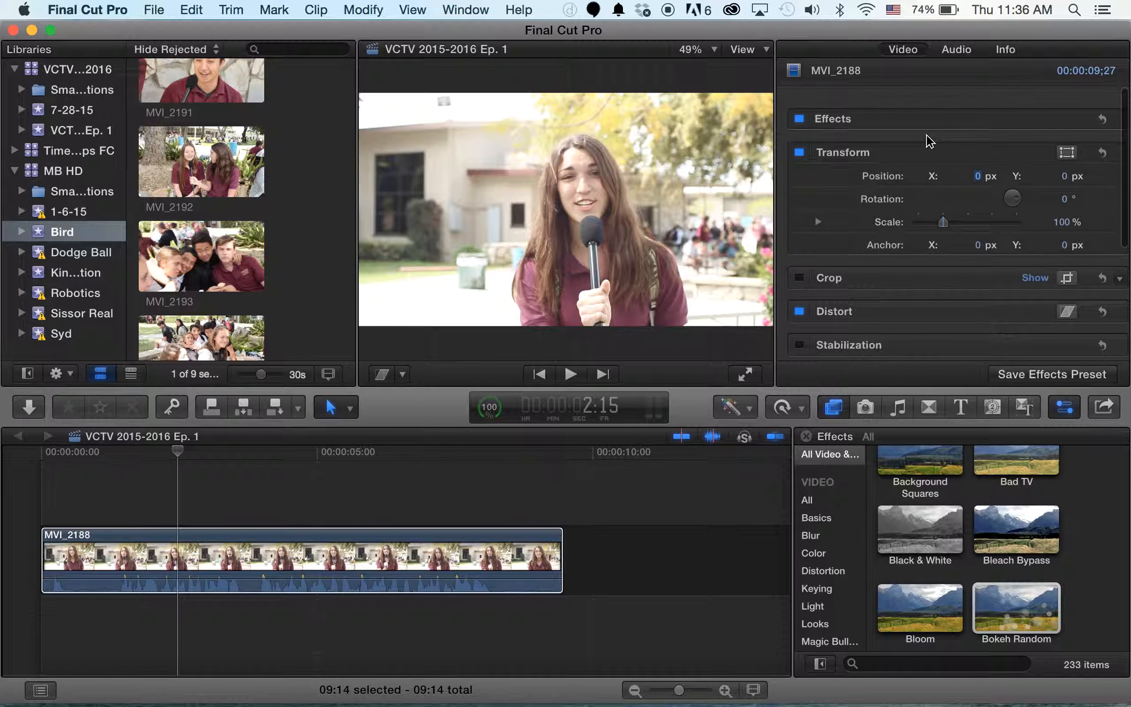
pyautogui.click(417, 699)
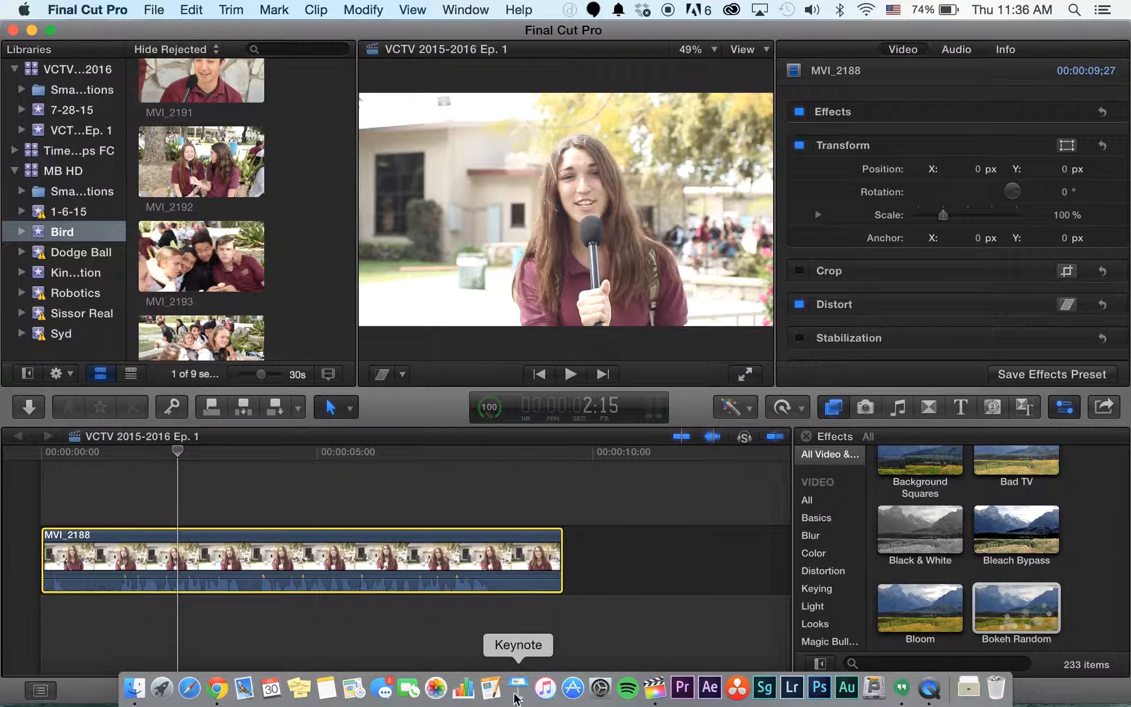